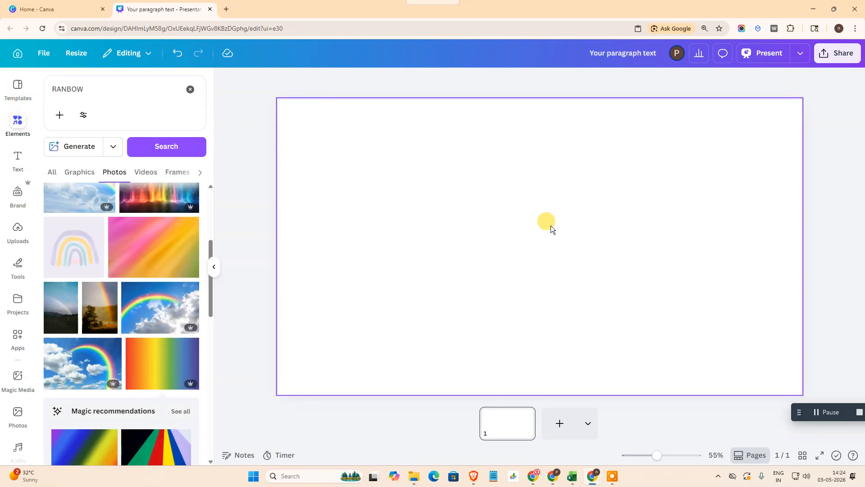
Step: Add a heading text box to the blank page and replace its text with "NECAST ON WEBTECH ZONE"
click(190, 89)
click(18, 159)
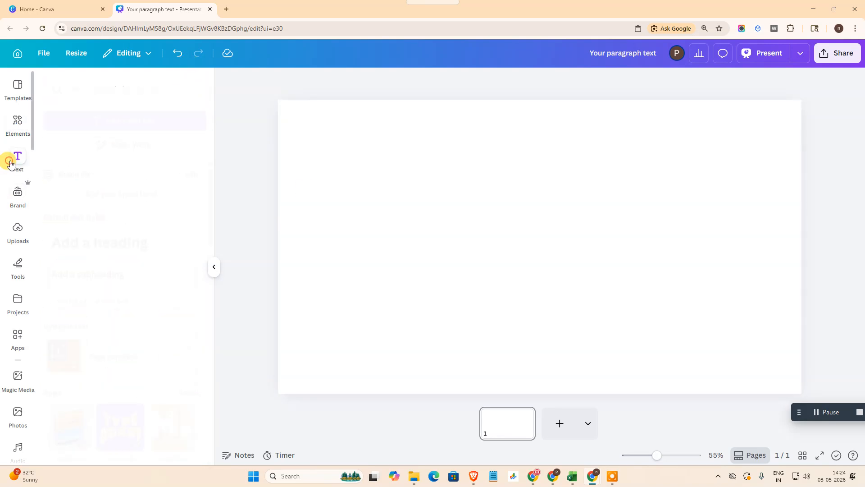
click(146, 245)
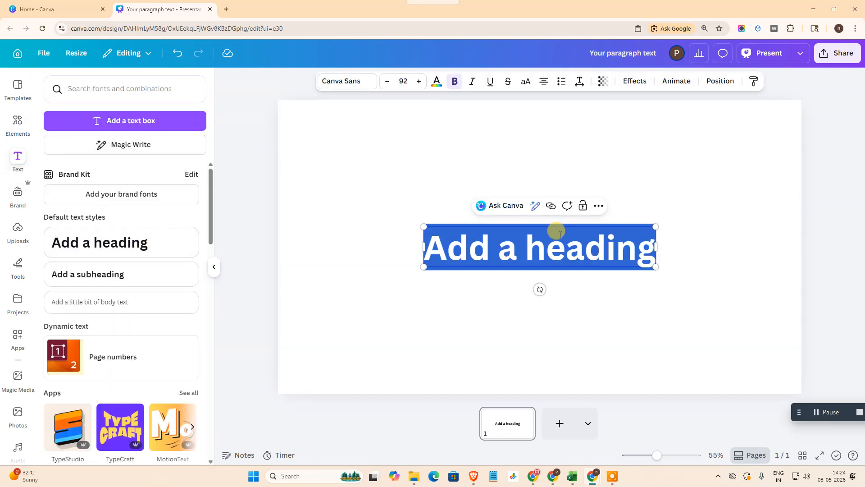
click(450, 243)
key(ctrl+a)
text(NE)
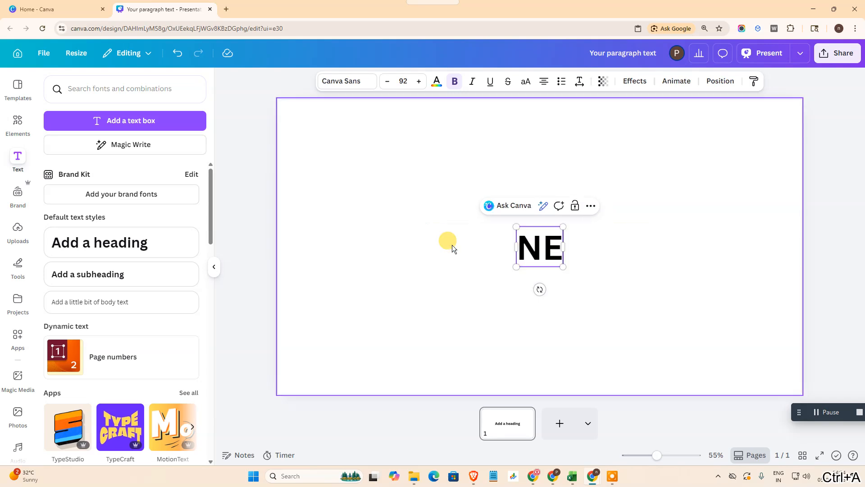
text(CAST ON WEBTECH ZONE)
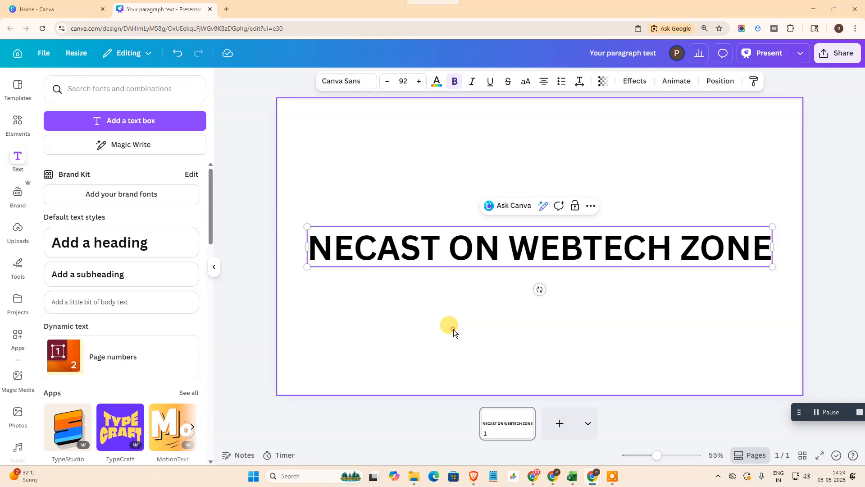
key(Escape)
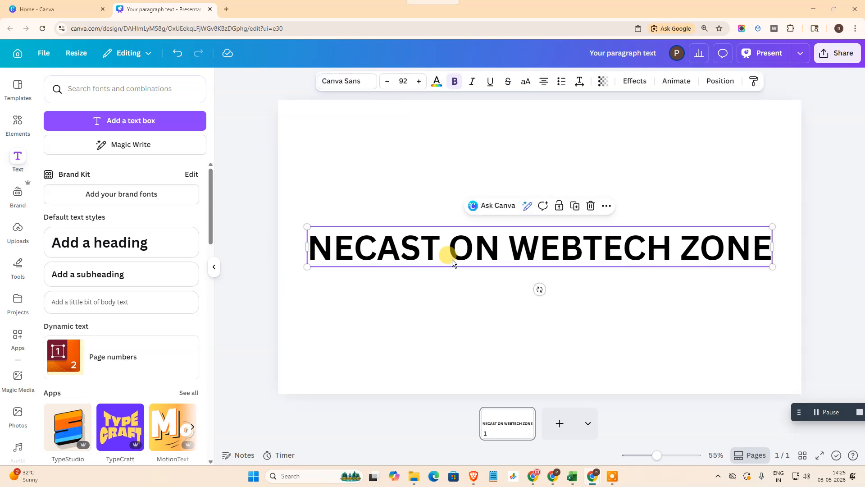
Step: Enlarge the heading to font size 95.7 and centre it horizontally on the page
drag(425, 228, 414, 219)
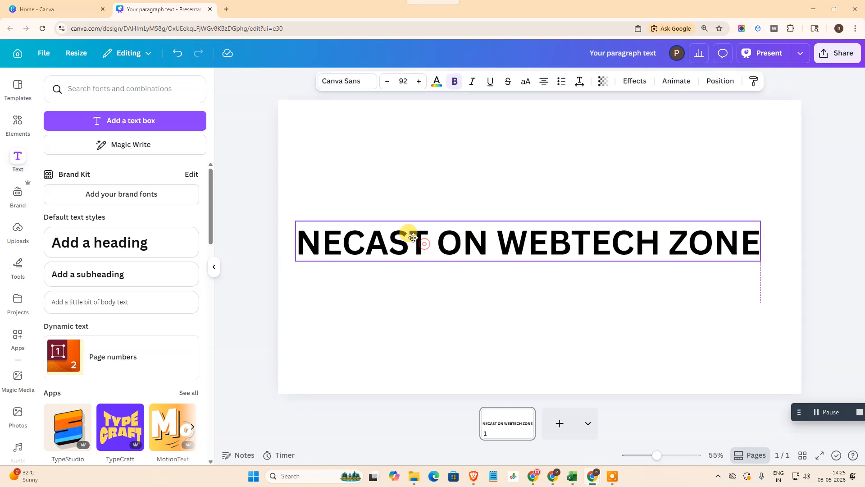
drag(761, 258, 777, 261)
mouse_move(667, 248)
mouse_down()
mouse_move(650, 245)
mouse_move(670, 249)
mouse_up()
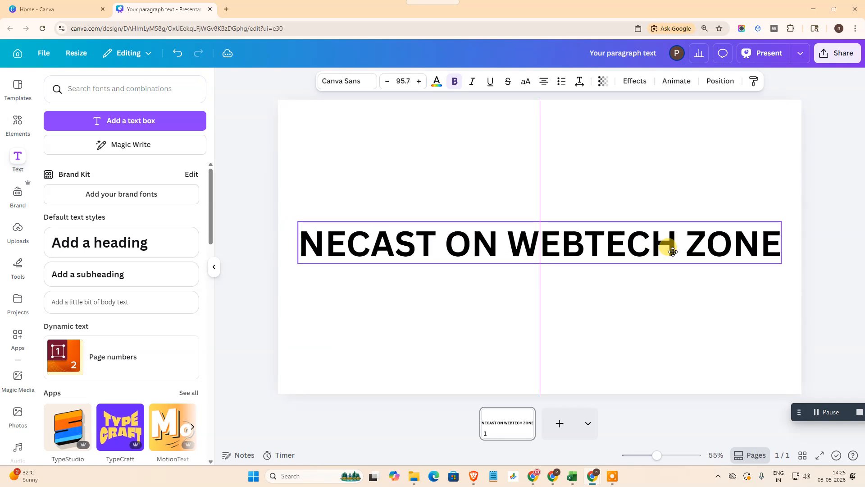
Step: Apply the Curve shape effect to the heading with a curve value of 45
click(635, 81)
scroll(103, 332, down, 2)
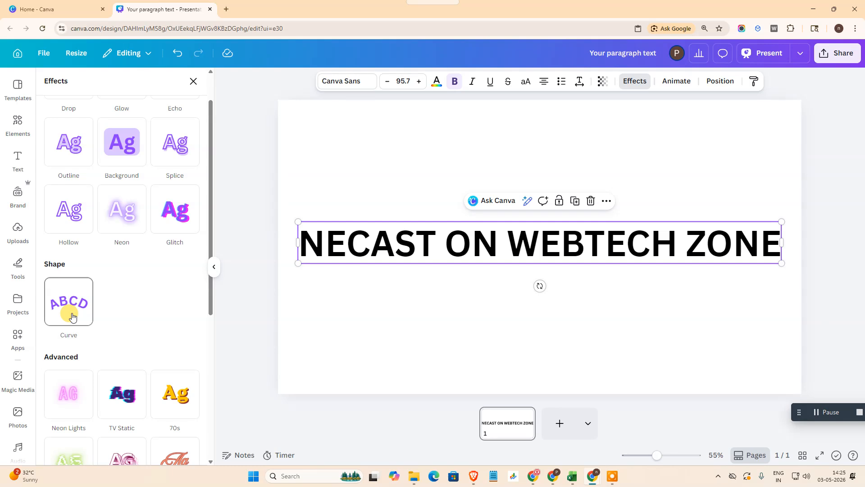
click(61, 301)
drag(96, 366, 122, 368)
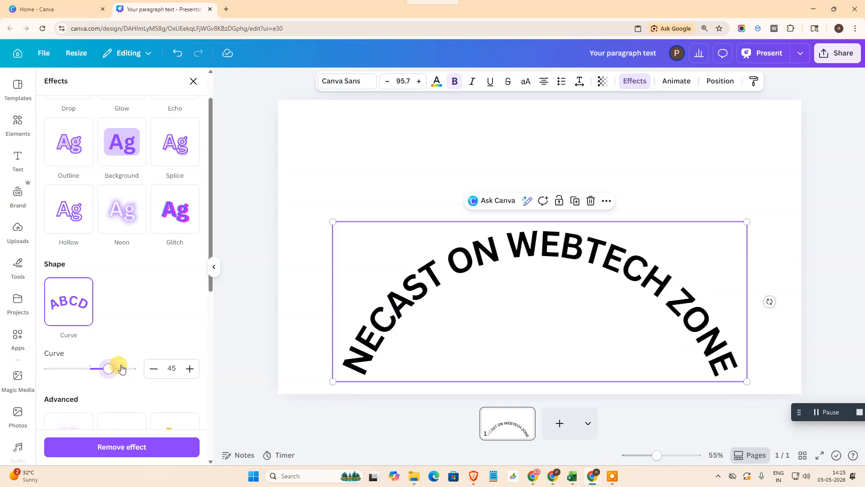
click(189, 85)
Step: Move the curved heading up, enlarge it to font size 117 and centre it horizontally on the page
click(779, 168)
drag(575, 258, 554, 181)
drag(726, 303, 816, 342)
drag(663, 202, 608, 202)
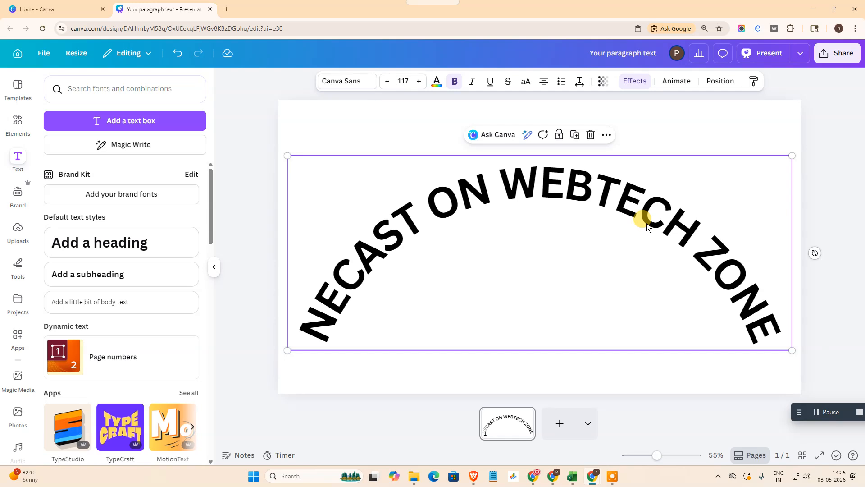
click(827, 129)
Step: Try preset gradients on the curved heading and settle on the purple-to-turquoise one as its text color
click(561, 211)
click(437, 86)
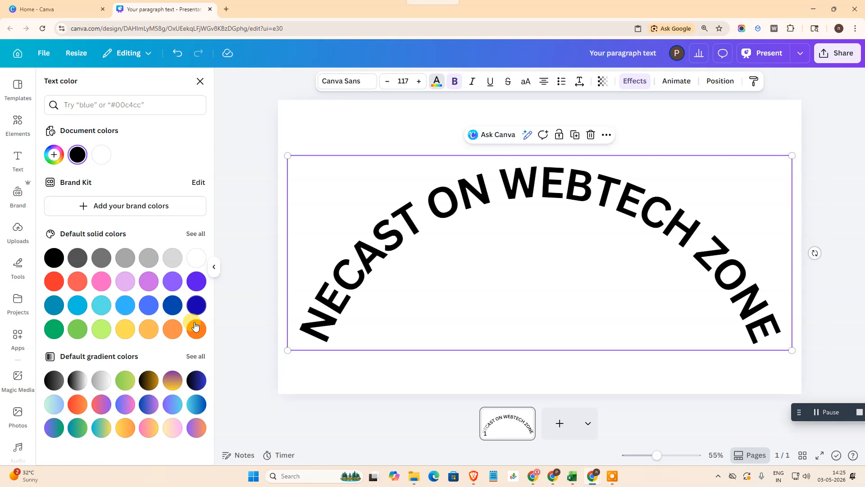
click(172, 404)
click(125, 428)
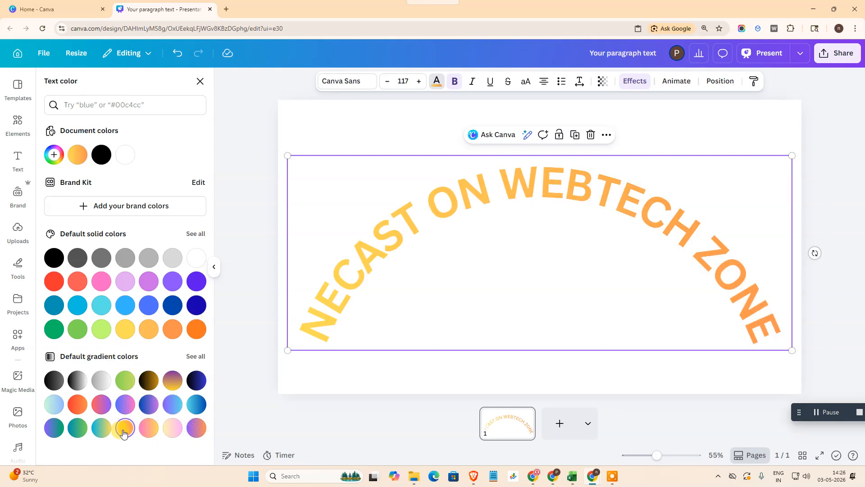
click(171, 407)
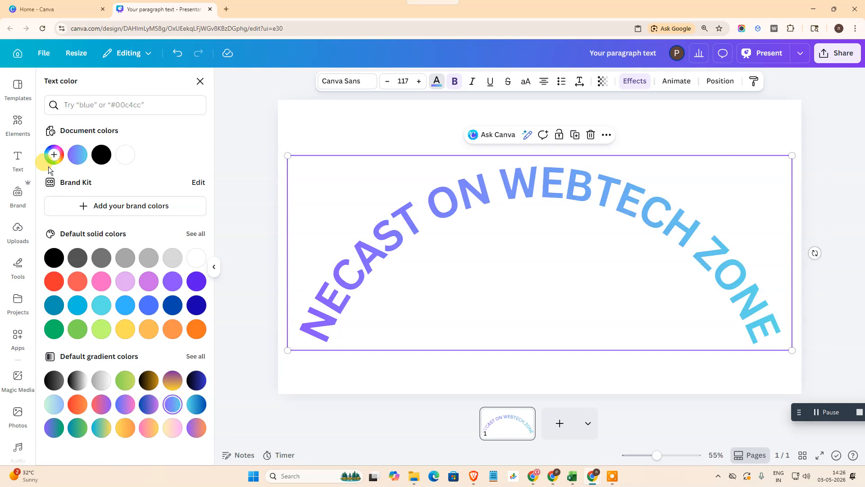
Step: Add three extra color stops to the heading's custom gradient
click(53, 155)
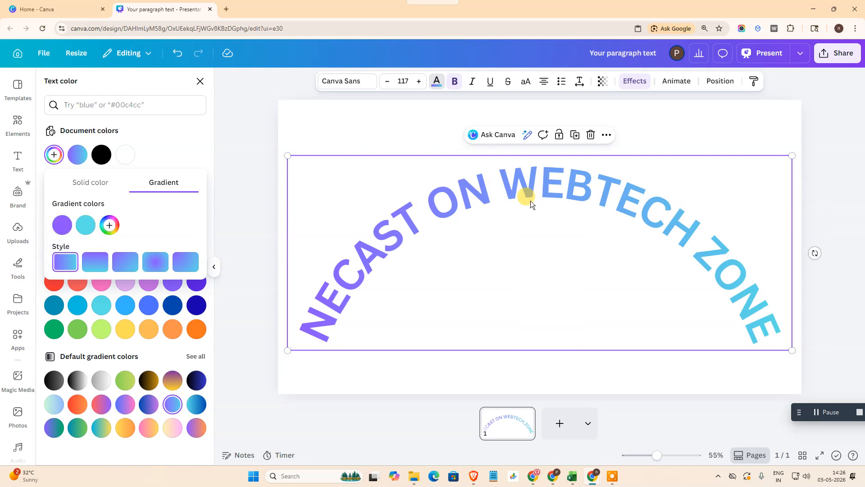
click(111, 226)
click(135, 226)
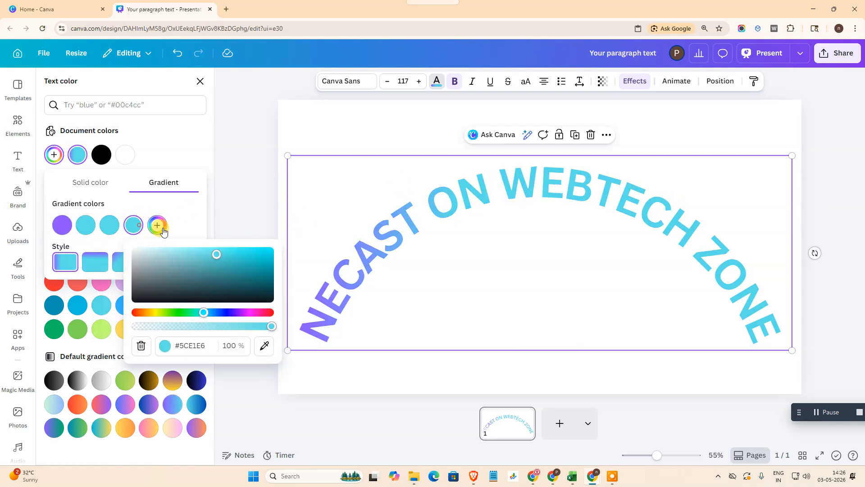
click(157, 225)
Step: Recolor the third gradient stop to blue, the fourth to #CF5CE6 and the fifth to #5CA4E6
click(109, 225)
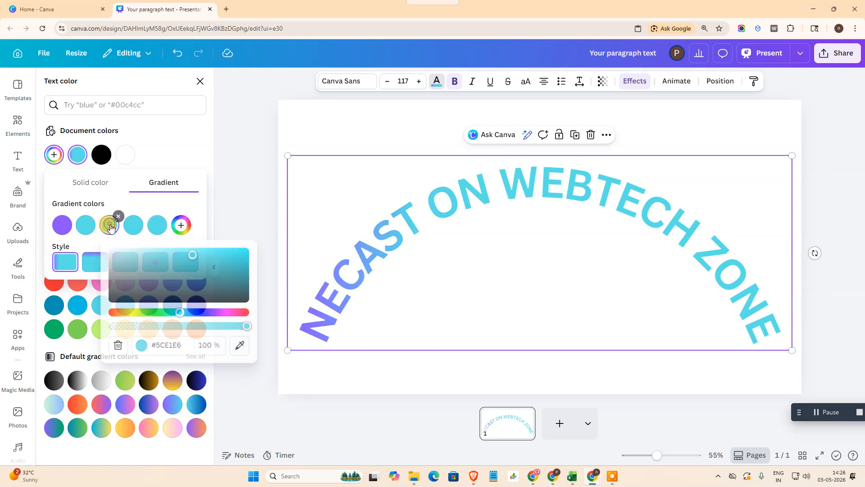
click(240, 346)
click(198, 312)
click(134, 226)
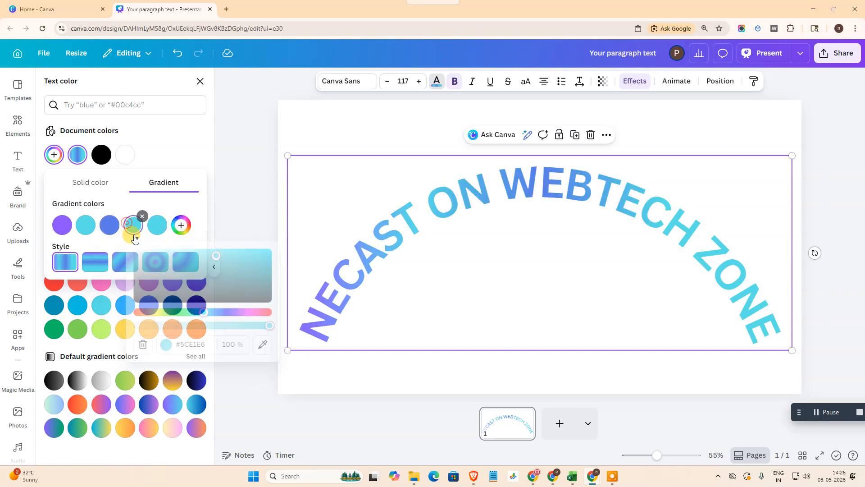
click(245, 313)
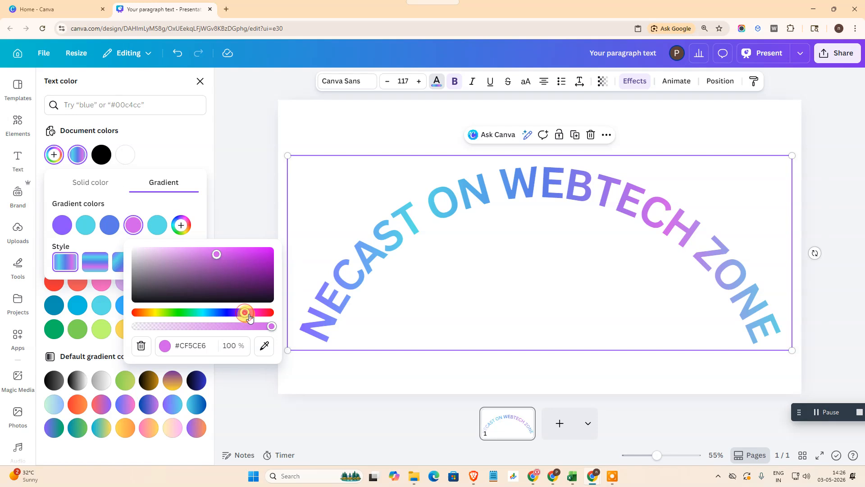
click(158, 225)
drag(266, 312, 237, 313)
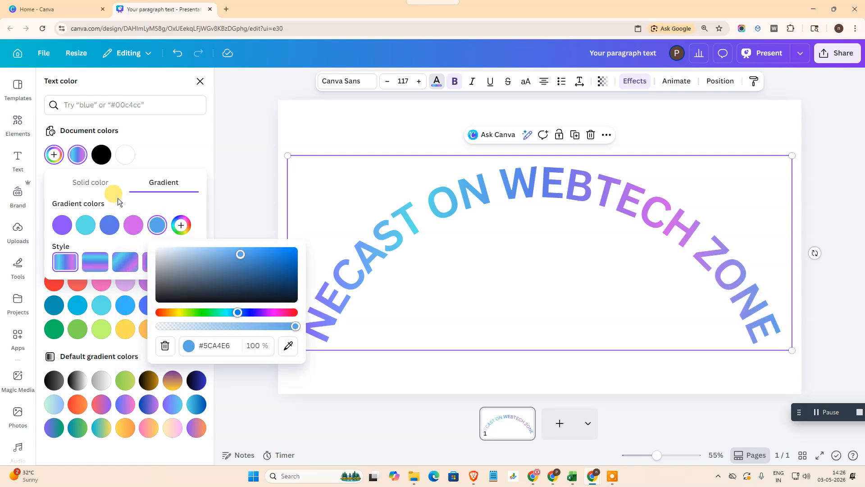
Step: Reset the heading to a solid purple and turn it back into a purple-to-blue gradient with the vertical style
click(90, 182)
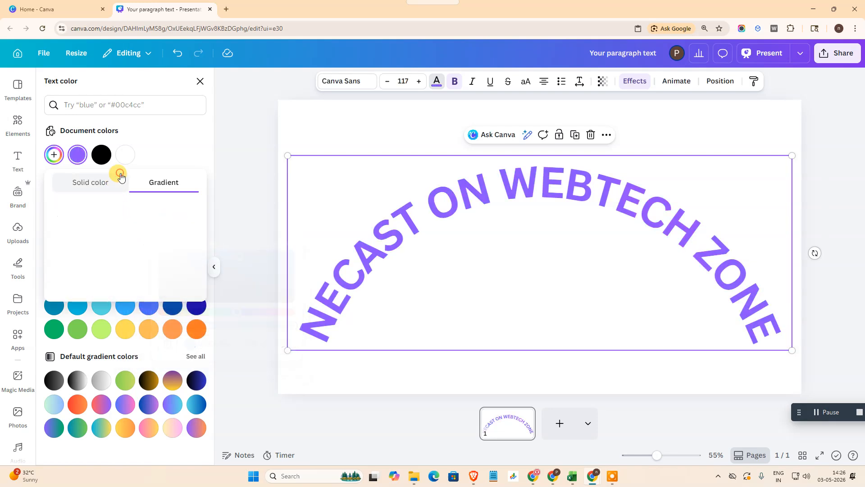
click(53, 159)
click(58, 158)
click(160, 184)
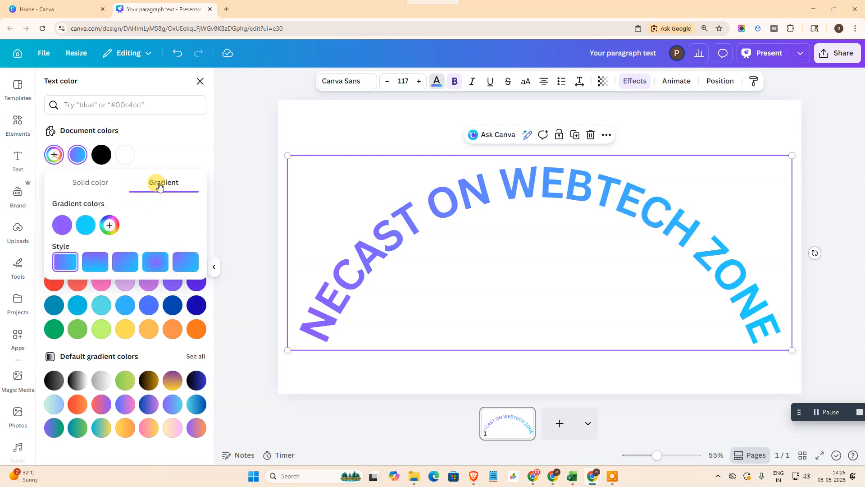
click(87, 268)
Step: Add a third, fourth and fifth color stop to the purple-to-blue text gradient
click(108, 225)
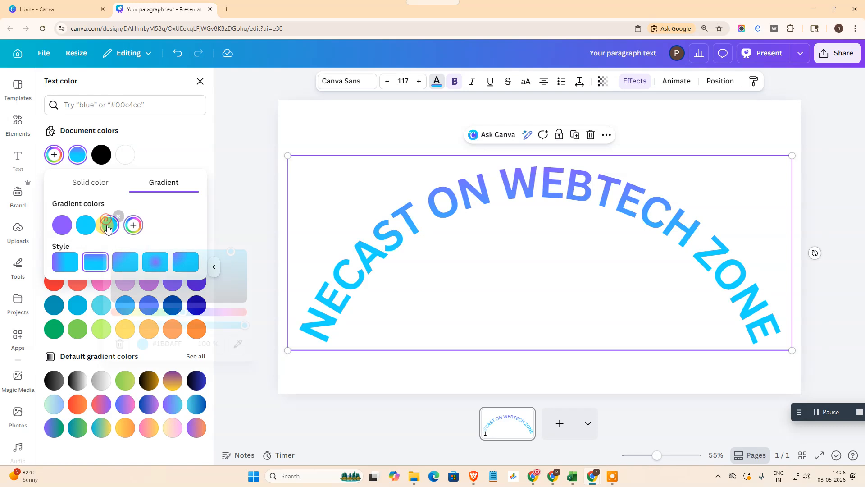
click(132, 227)
click(157, 228)
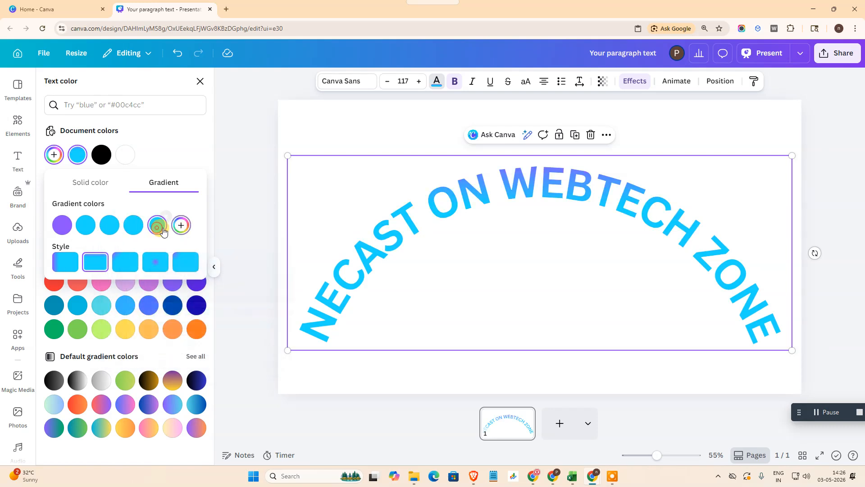
Step: Set the third gradient stop to #48696F, the fourth to #C41BFF and the fifth to #AFFF1B
click(109, 224)
drag(129, 248, 159, 280)
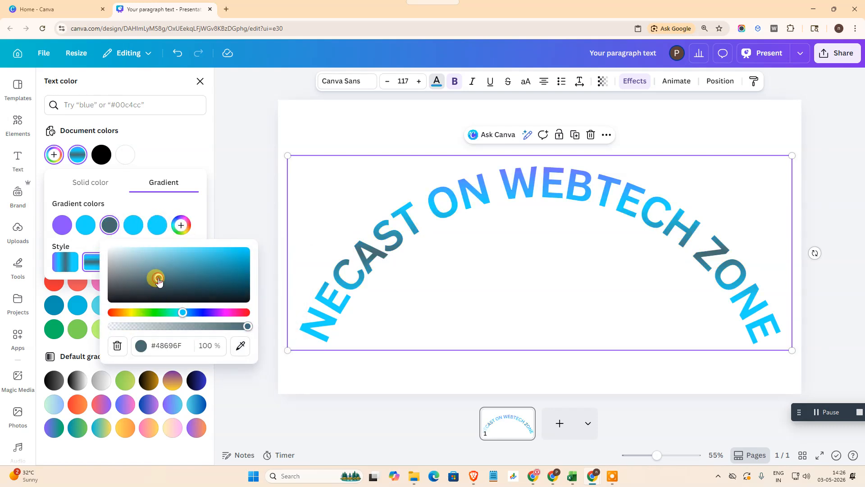
click(133, 225)
click(243, 313)
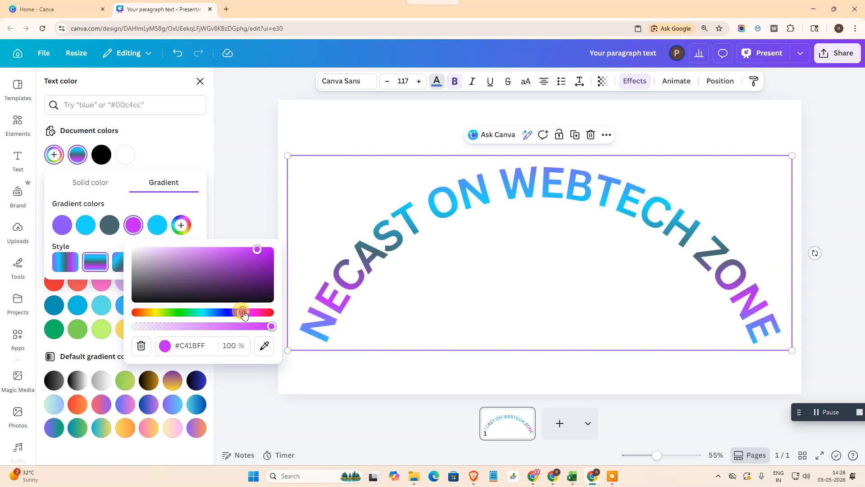
click(161, 228)
click(188, 312)
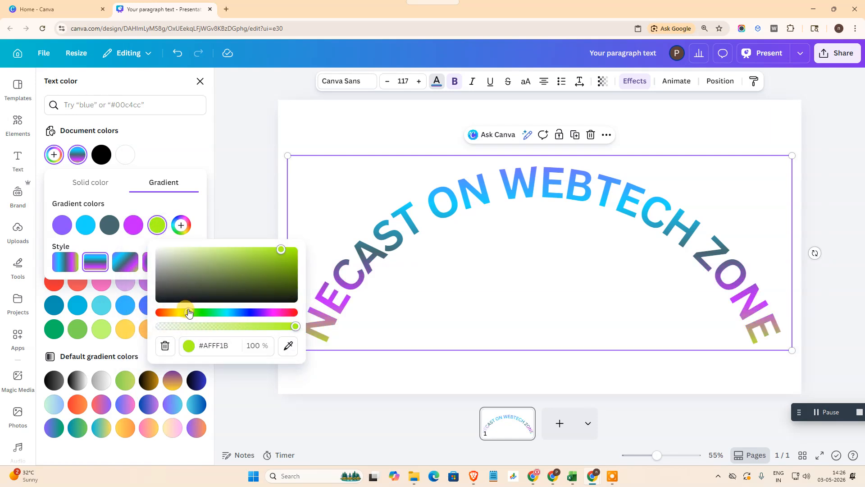
Step: Compare the gradient styles on the heading and apply the circular gradient at 0% 0%
click(115, 247)
click(125, 269)
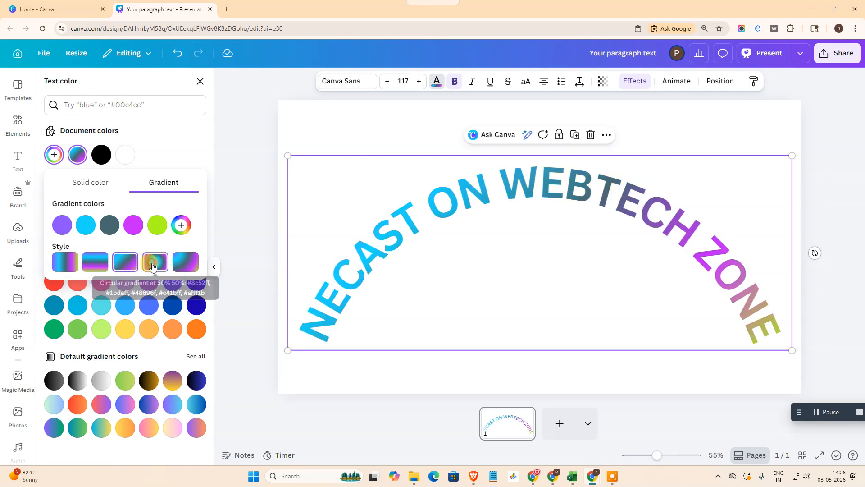
click(155, 263)
click(67, 266)
click(130, 263)
click(152, 266)
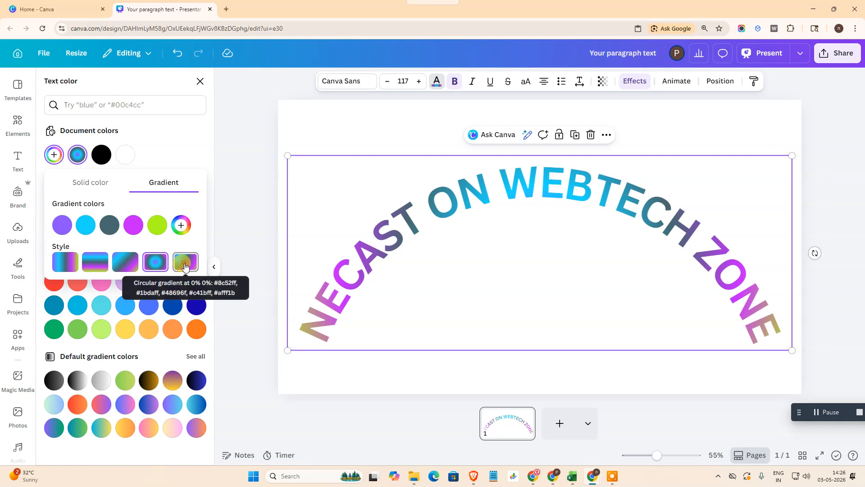
click(186, 261)
Step: Add a sixth gradient stop in dark blue #21247A and close the text color settings
click(182, 223)
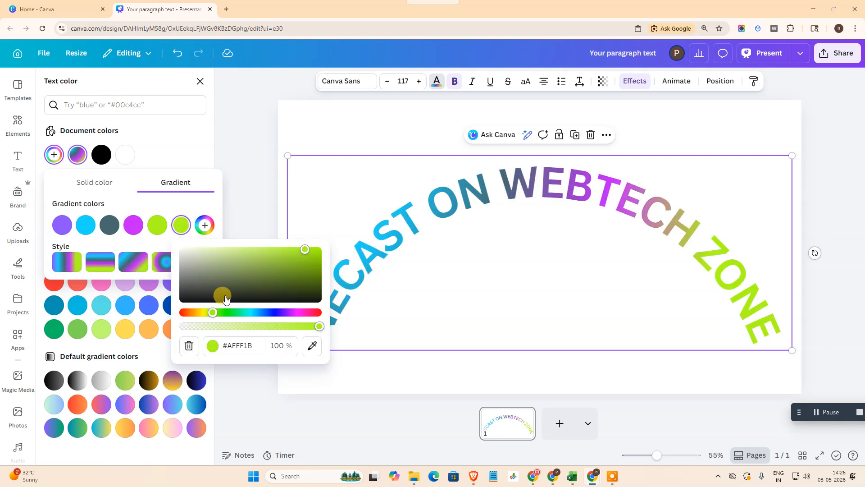
click(272, 312)
click(282, 276)
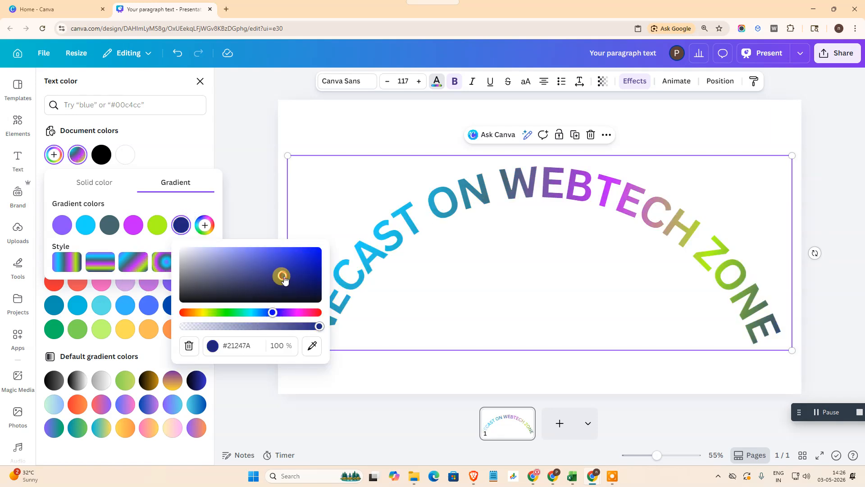
click(148, 247)
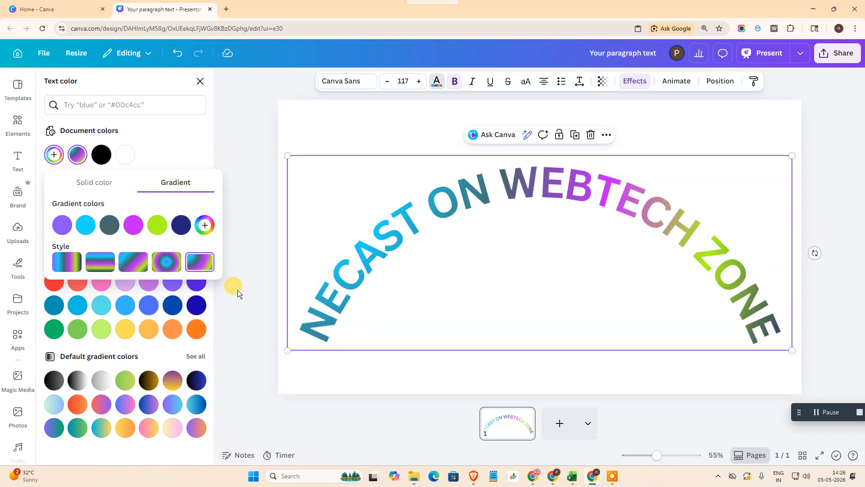
click(237, 290)
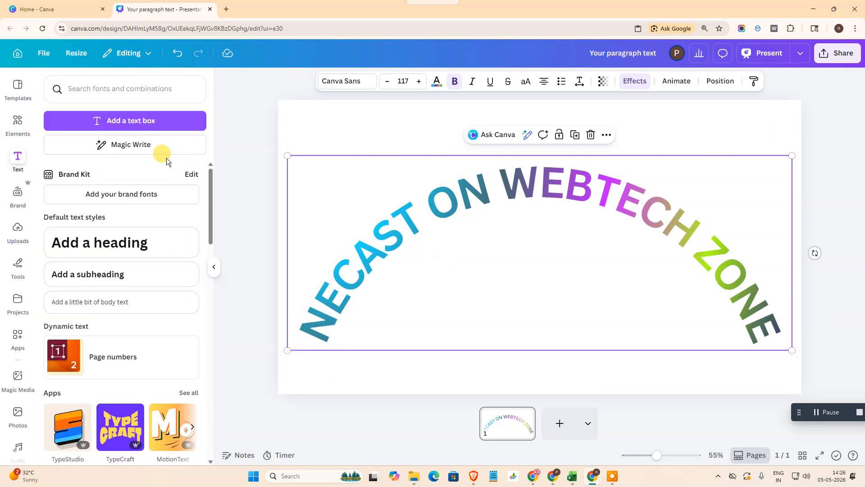
Step: Enlarge the curved gradient heading slightly to font size 118
click(494, 227)
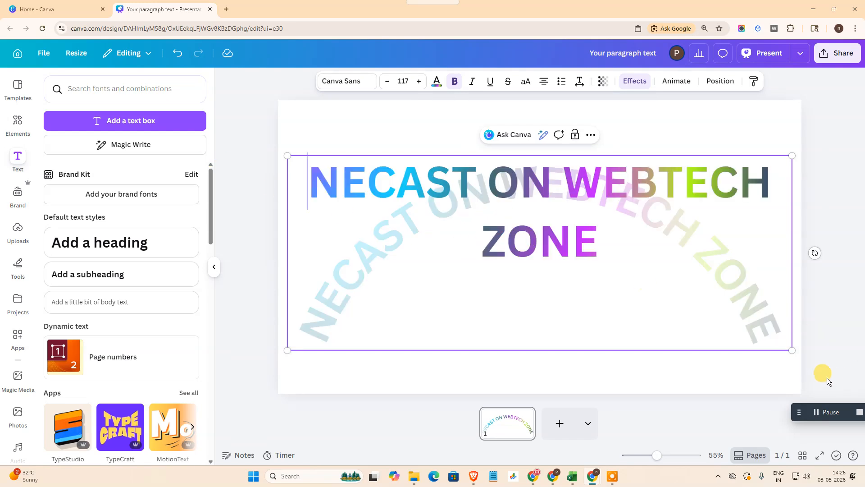
click(621, 386)
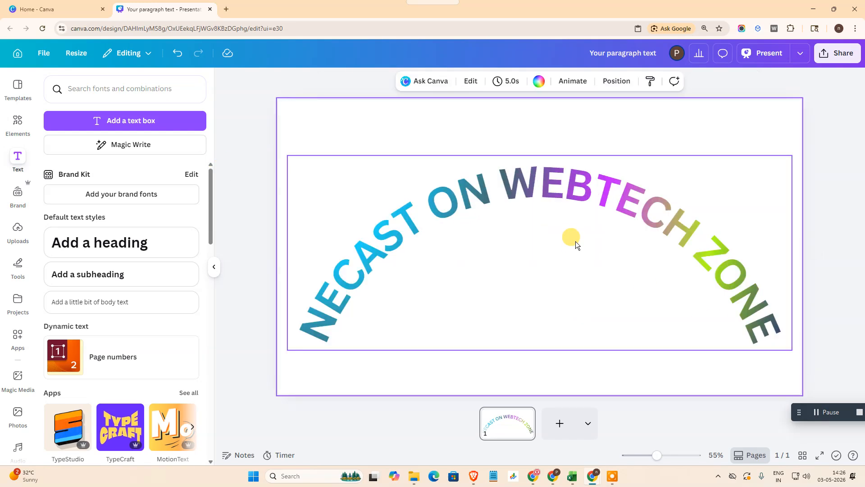
click(750, 318)
mouse_move(792, 349)
mouse_down()
mouse_move(674, 309)
mouse_move(790, 358)
mouse_move(795, 352)
mouse_up()
click(642, 386)
click(618, 223)
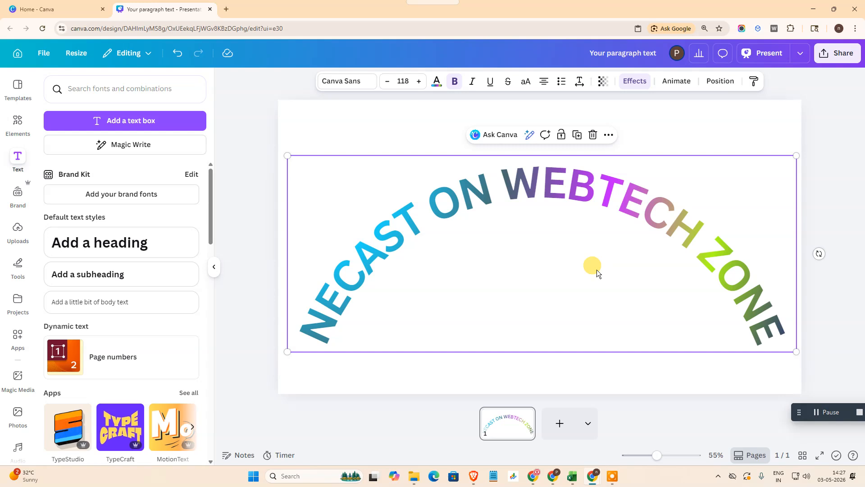
Step: Delete the curved gradient heading from the page
click(717, 132)
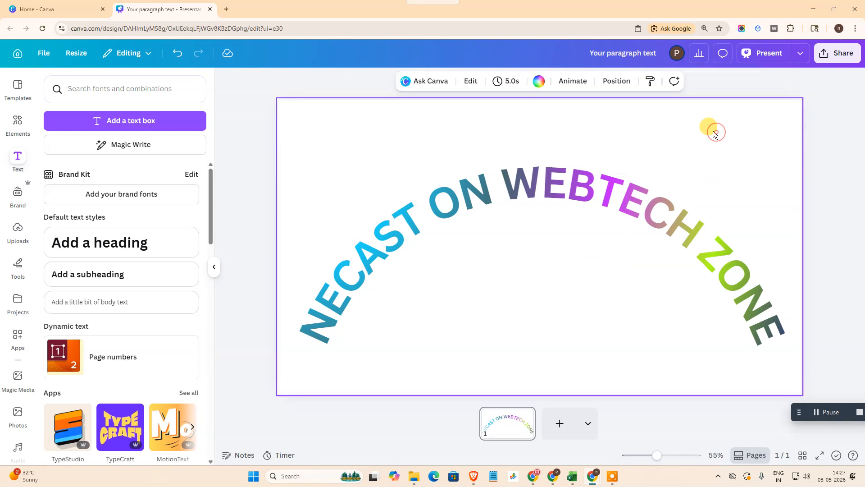
click(558, 197)
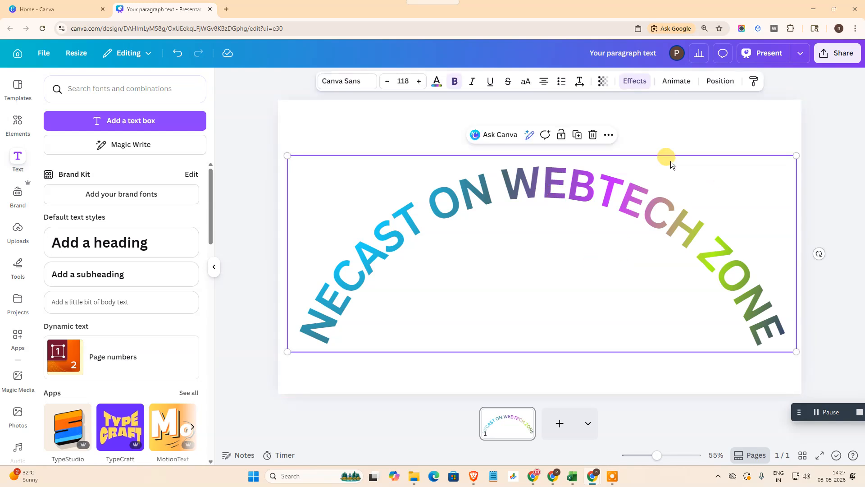
key(Delete)
Step: Search the Canva apps for "TYPEC" and open the TypeCutOut app
click(17, 333)
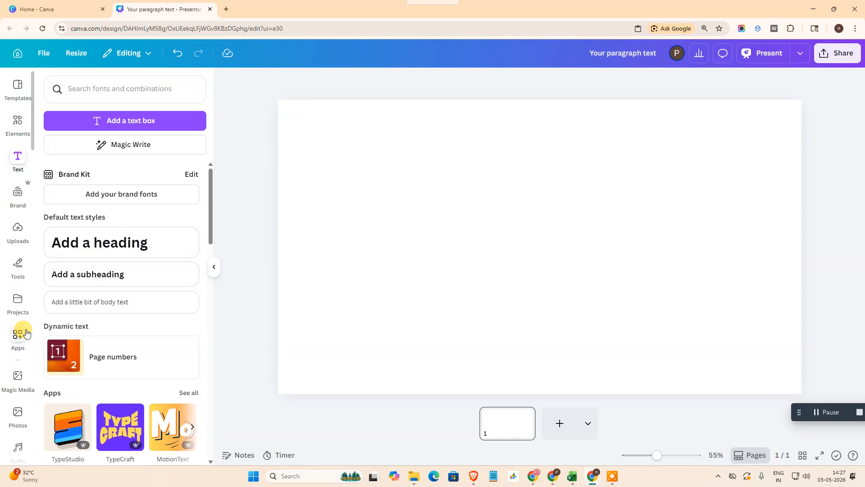
click(111, 93)
key(ctrl+a)
key(BackSpace)
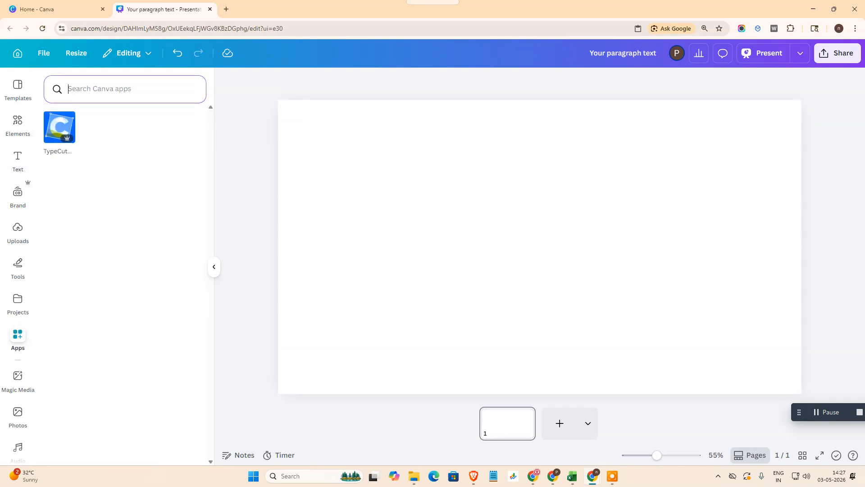
text(ake text rainbow shape in canva)
key(ctrl+a)
text(TYPEC)
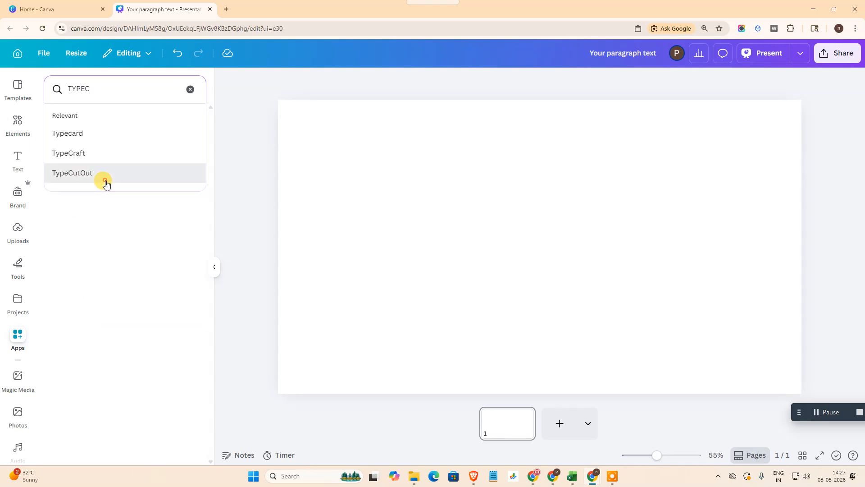
click(104, 174)
click(56, 138)
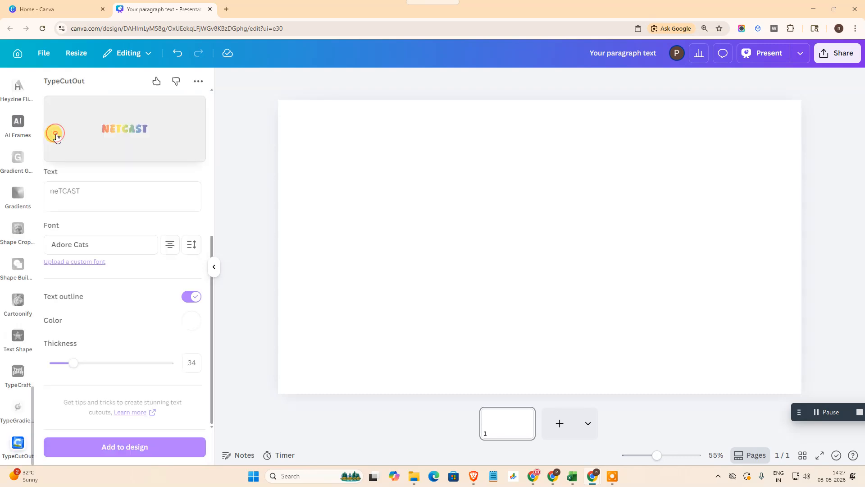
Step: Clear the existing sample text so the TypeCutOut text is empty
click(102, 194)
double_click(97, 189)
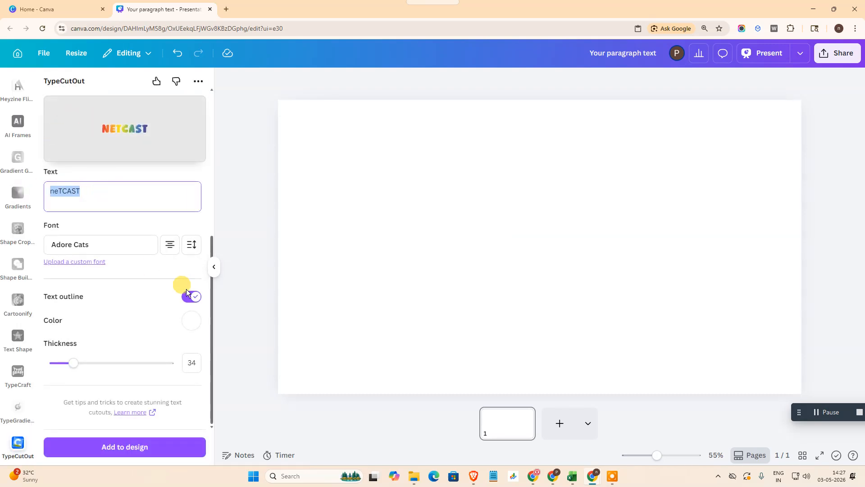
text(net)
key(BackSpace)
key(BackSpace)
key(BackSpace)
text(Netcast one)
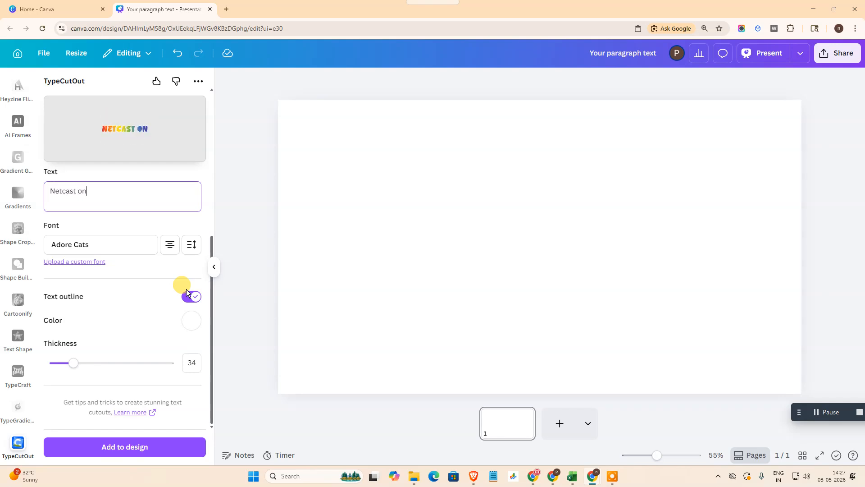
key(ctrl+BackSpace)
key(ctrl+BackSpace)
Step: Search the elements for "ranbow background" and browse the photo results
scroll(12, 238, up, 10)
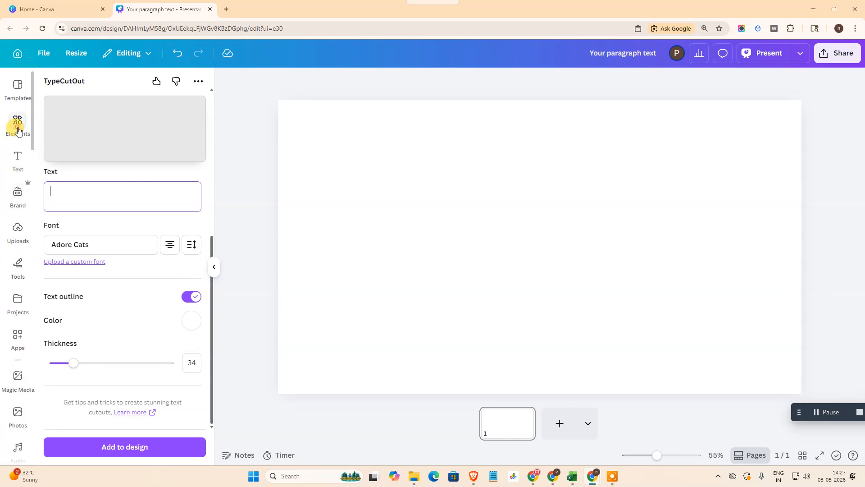
click(17, 123)
click(94, 92)
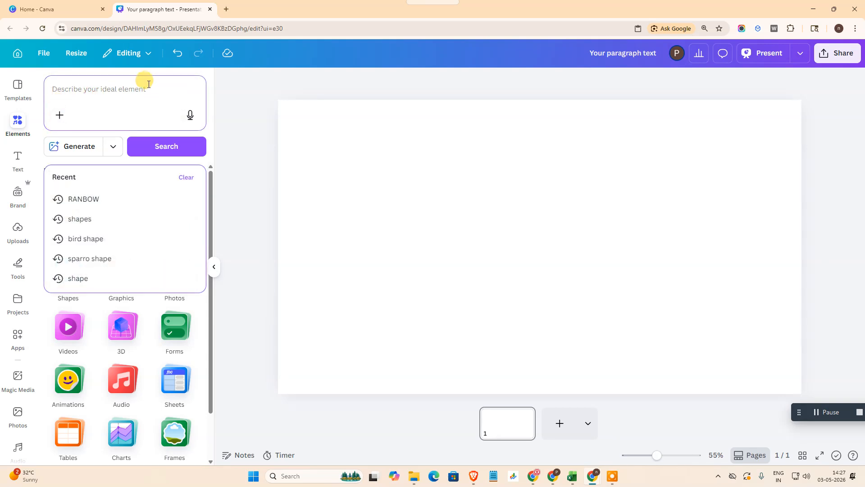
text(ranbow)
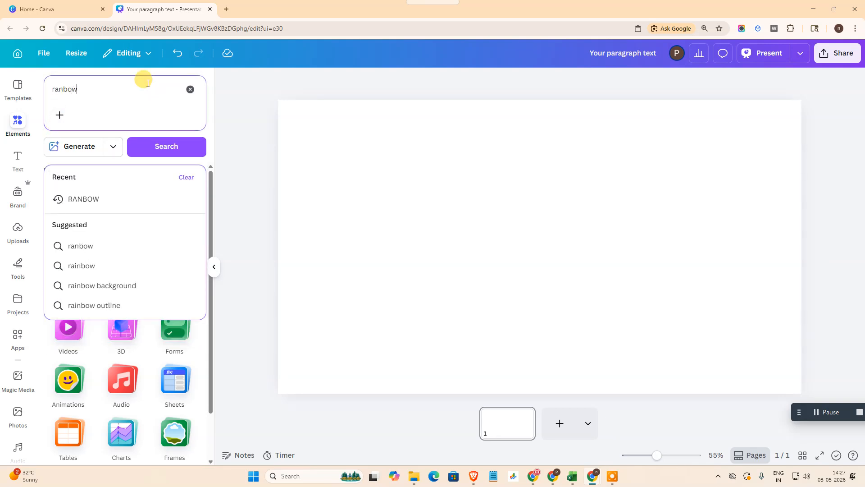
text( background)
key(Return)
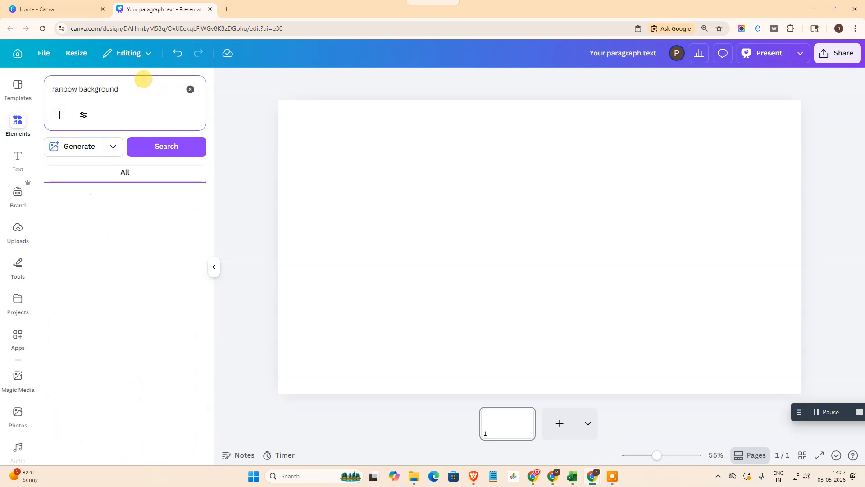
click(182, 297)
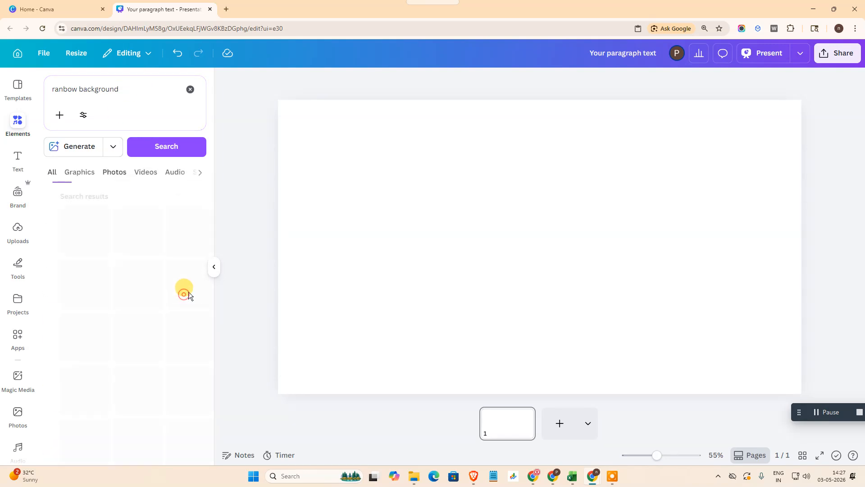
scroll(153, 315, down, 5)
scroll(148, 326, down, 10)
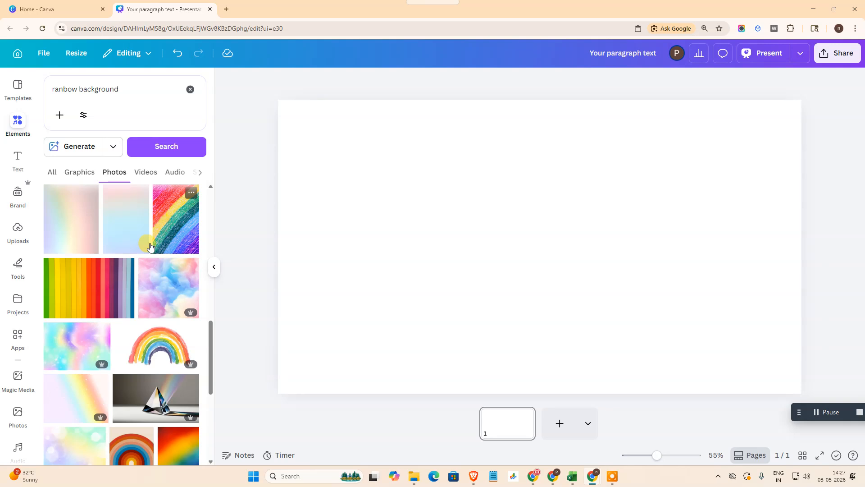
Step: Try the striped wood and crayon rainbow photos on the page, removing each one
click(79, 287)
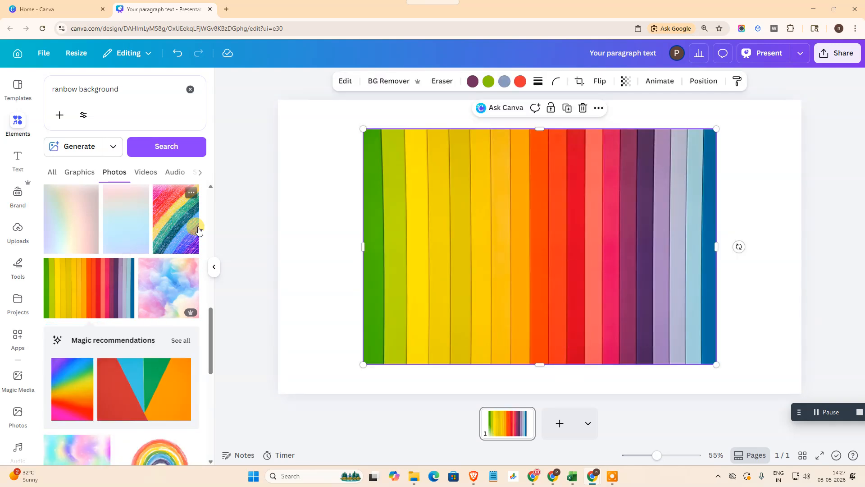
key(Delete)
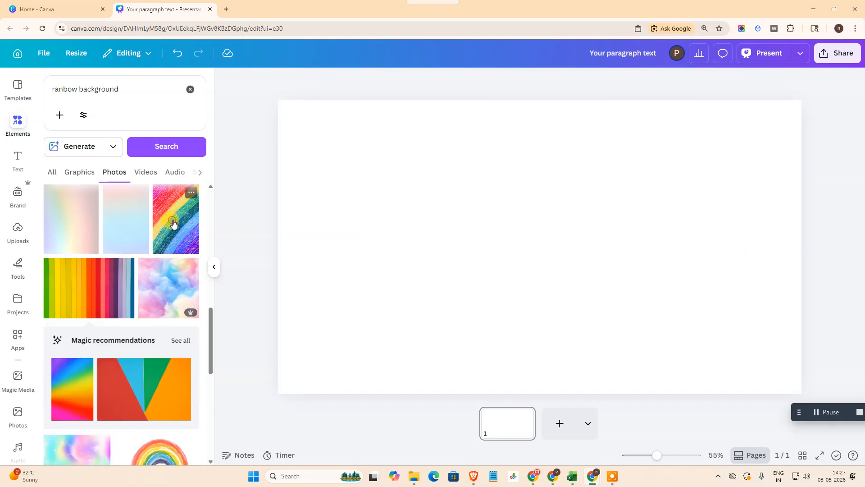
click(174, 226)
drag(593, 248, 517, 259)
key(Delete)
Step: Add the pastel sparkle rainbow photo to the page and enlarge it to nearly the full page height
scroll(20, 338, down, 1)
scroll(130, 339, down, 6)
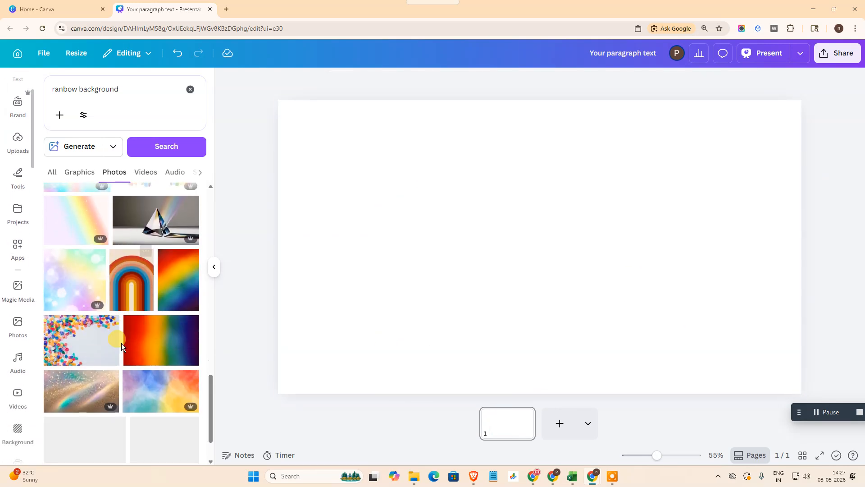
scroll(127, 358, down, 3)
scroll(127, 360, up, 8)
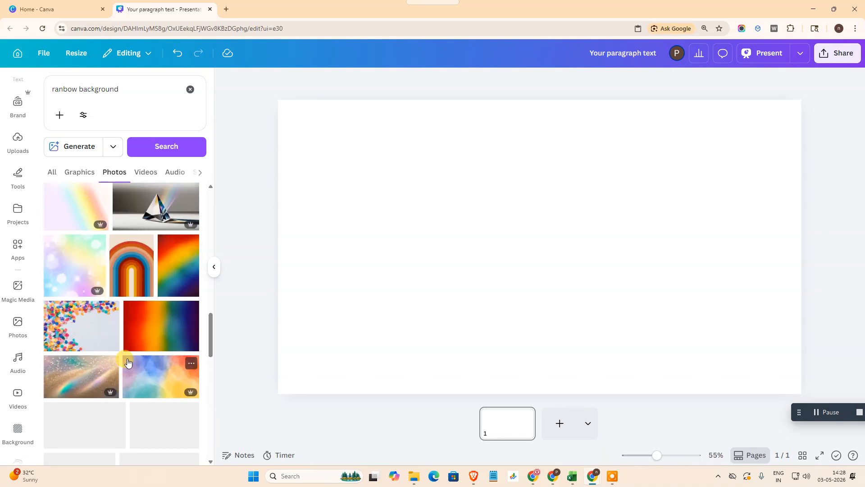
scroll(128, 363, down, 2)
scroll(128, 363, up, 4)
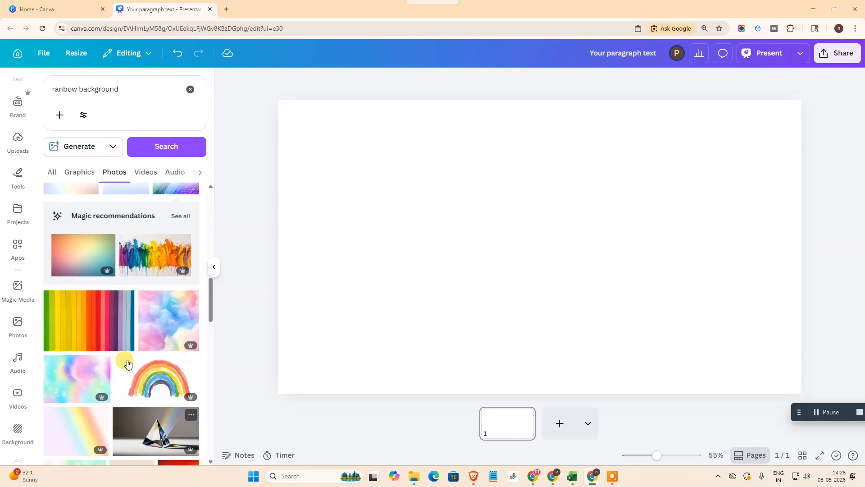
click(70, 379)
drag(509, 268, 496, 267)
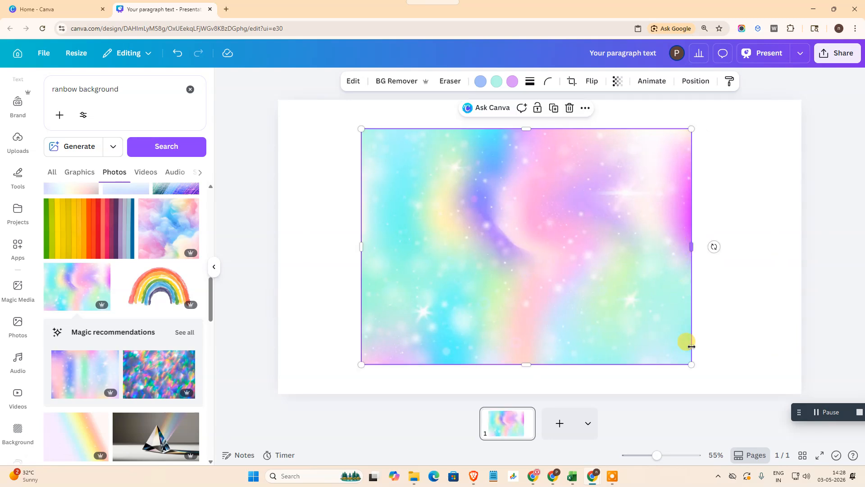
drag(690, 363, 736, 396)
drag(634, 286, 616, 270)
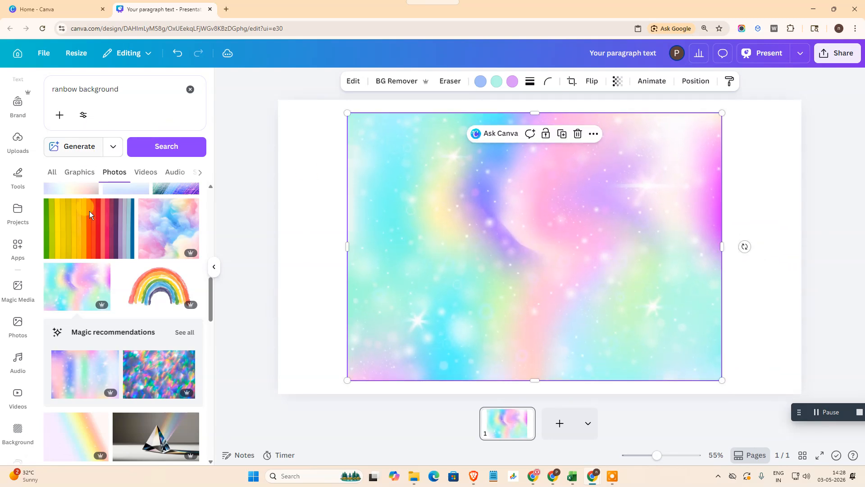
Step: Reopen the TypeCutOut app and reassign the pastel rainbow photo on the page as the cutout image
click(17, 247)
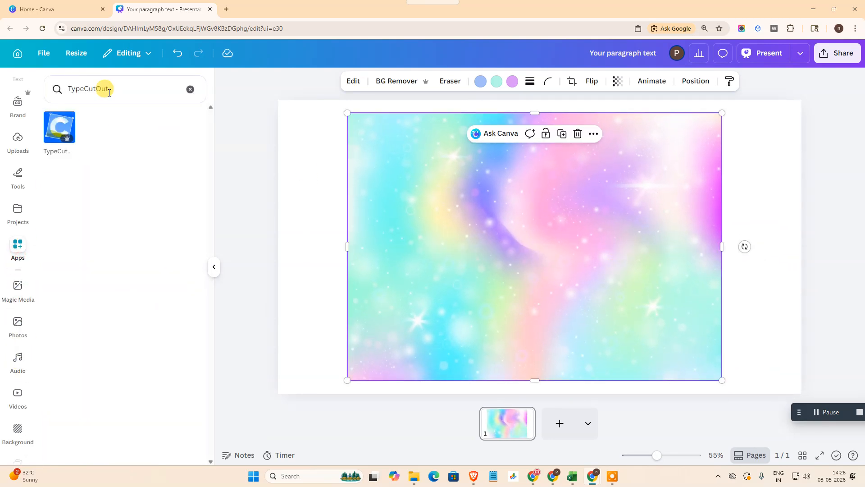
click(64, 131)
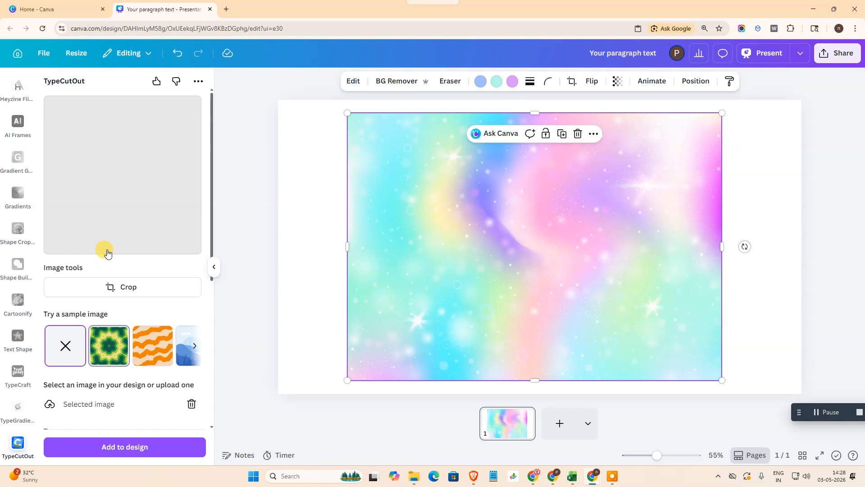
scroll(141, 291, down, 2)
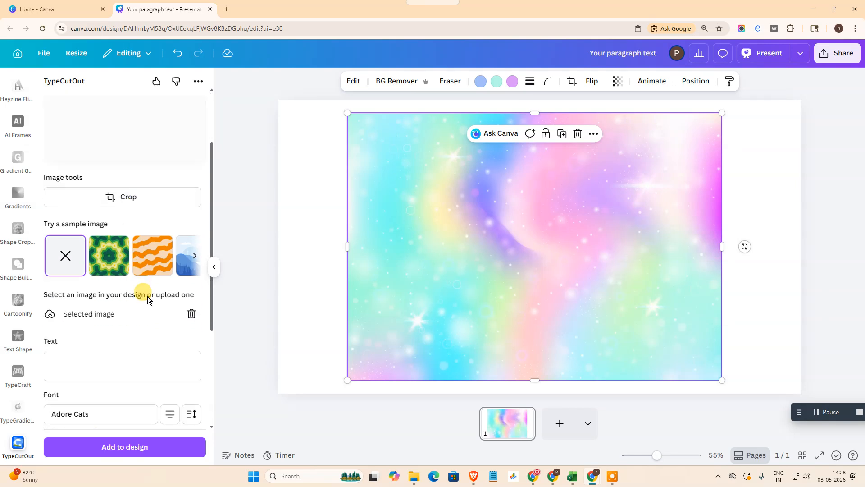
click(188, 314)
click(459, 160)
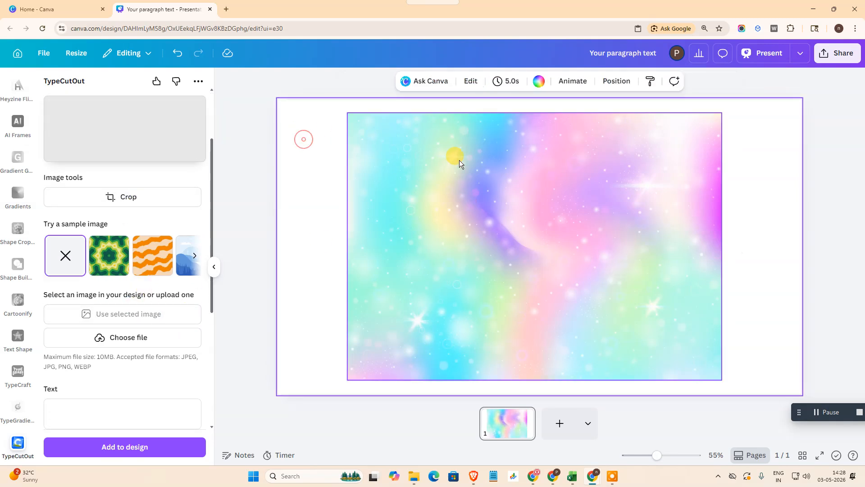
click(121, 317)
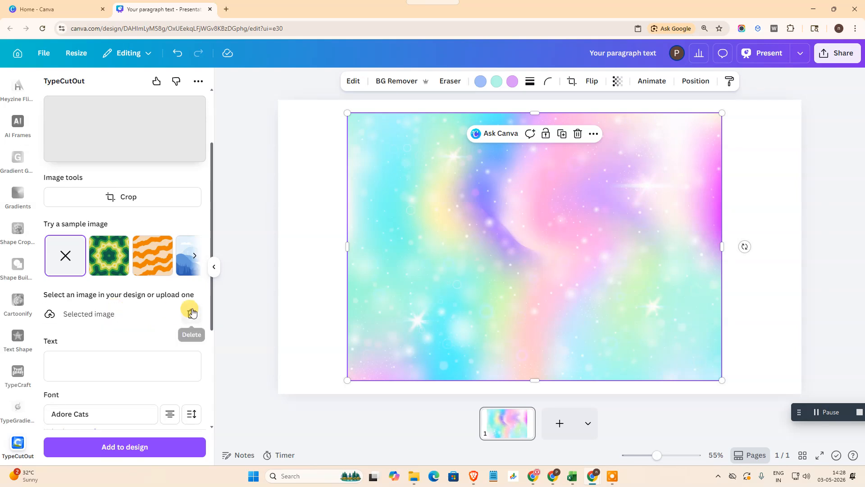
Step: Enter "Netcast on webtech zone" as the cutout text
scroll(107, 272, down, 1)
click(78, 313)
text(Netcast on web)
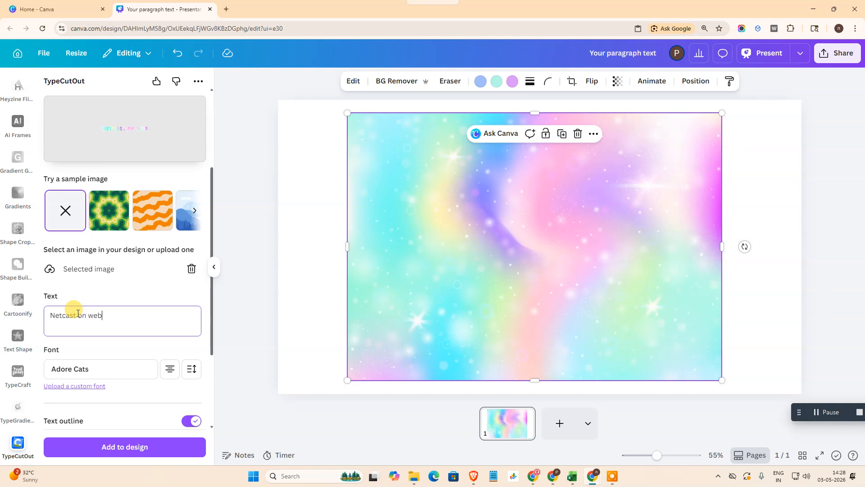
text(tech zone)
Step: Browse the cutout fonts and change the text's font to Barber Chop
scroll(96, 307, down, 1)
click(94, 326)
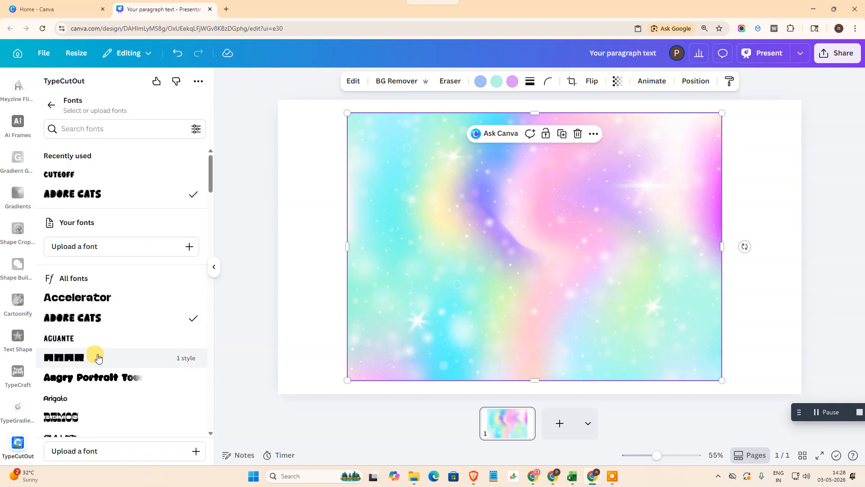
click(104, 316)
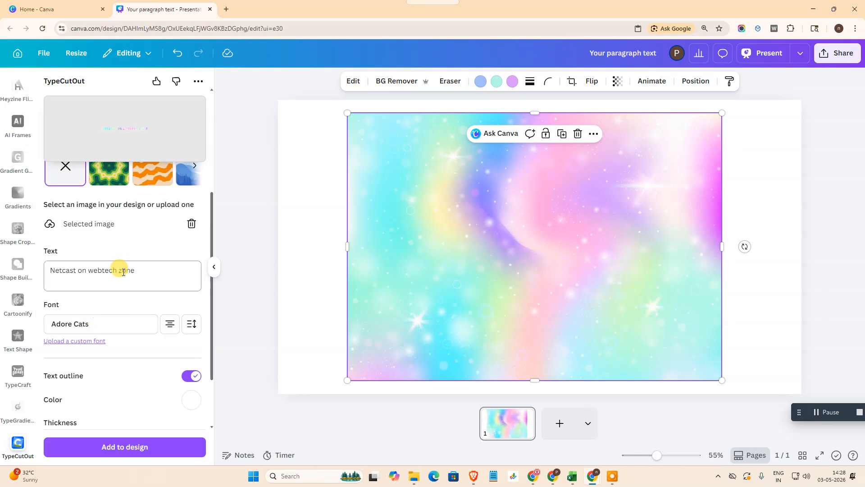
click(90, 325)
scroll(97, 318, down, 1)
scroll(93, 351, down, 3)
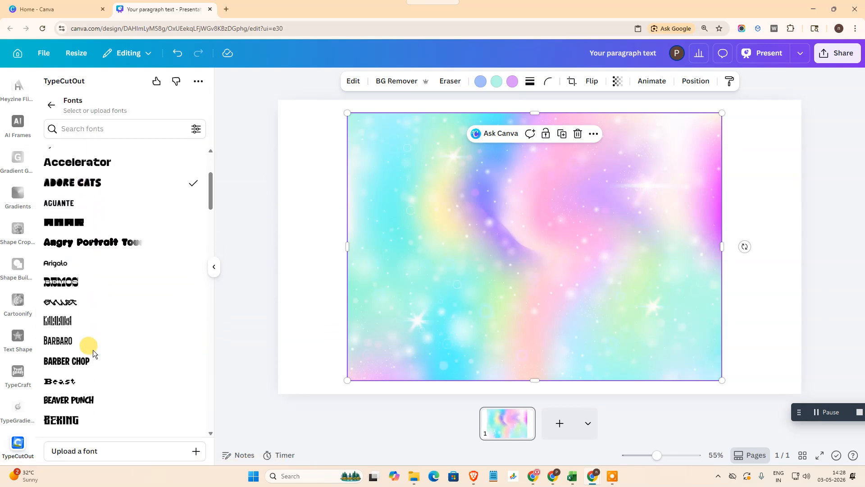
click(87, 334)
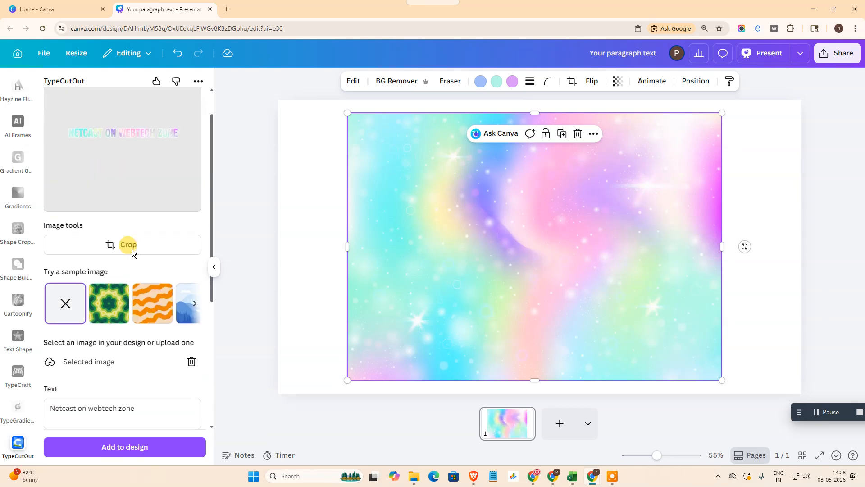
Step: Set the text outline to white with thickness 81 and add the cutout text to the design
scroll(138, 255, down, 3)
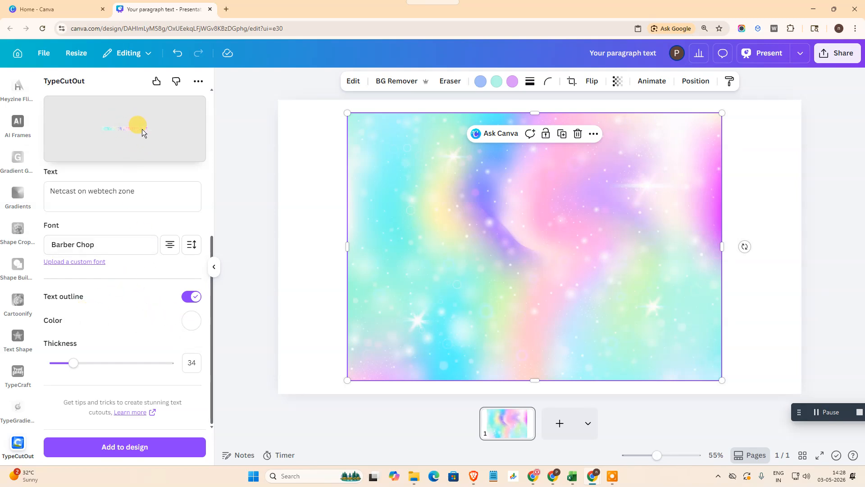
click(191, 321)
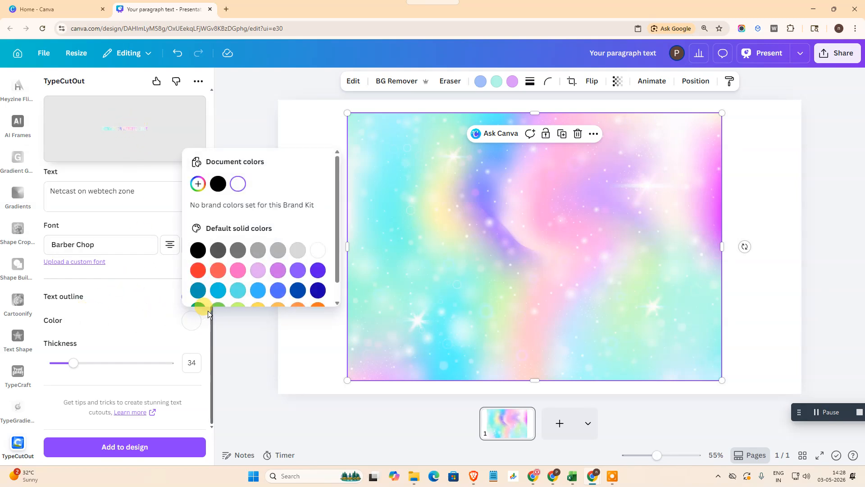
click(318, 250)
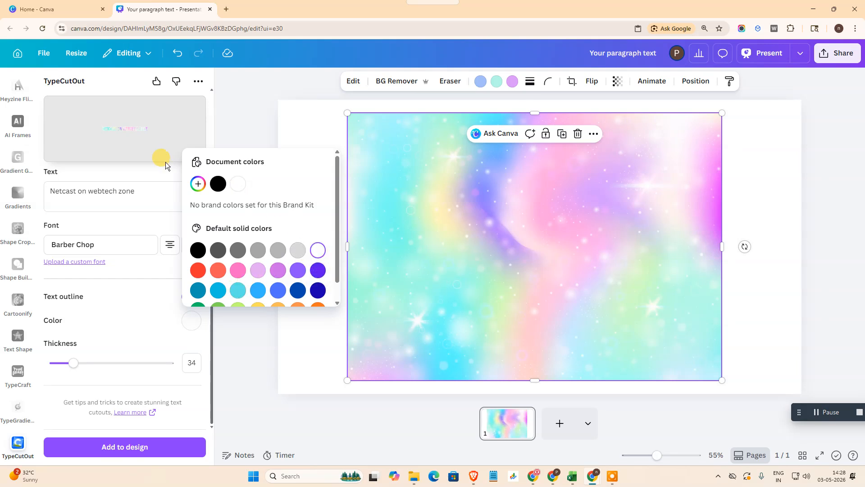
click(127, 299)
drag(72, 364, 101, 366)
click(145, 445)
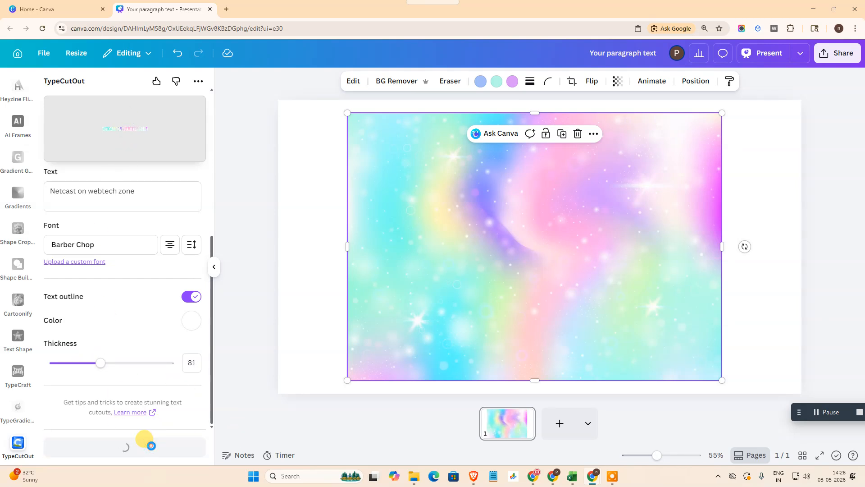
Step: Delete the large pastel rainbow photo behind the cutout text and select the text
click(564, 329)
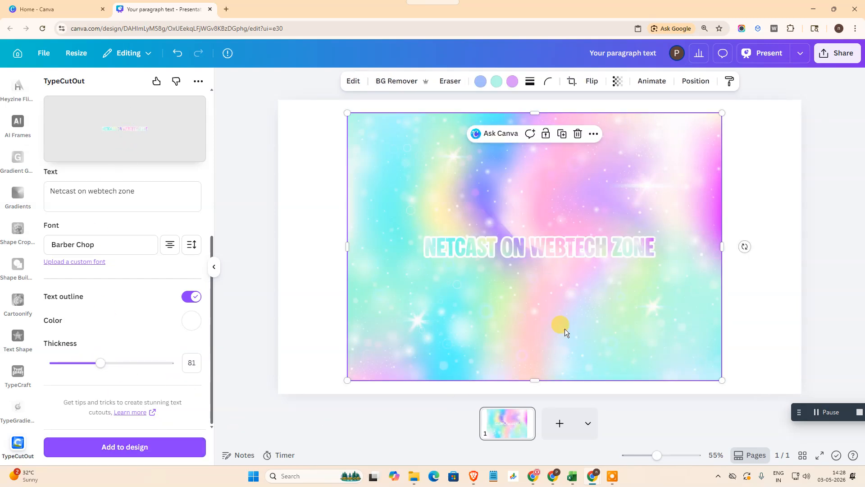
key(Delete)
click(571, 246)
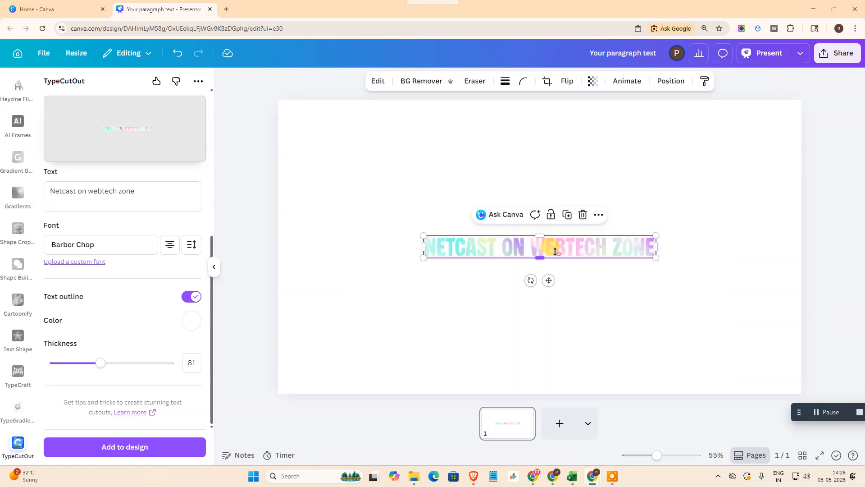
Step: Move the cutout text to the upper part of the page and enlarge it to about two thirds of the page width
drag(549, 255, 533, 235)
key(ctrl+z)
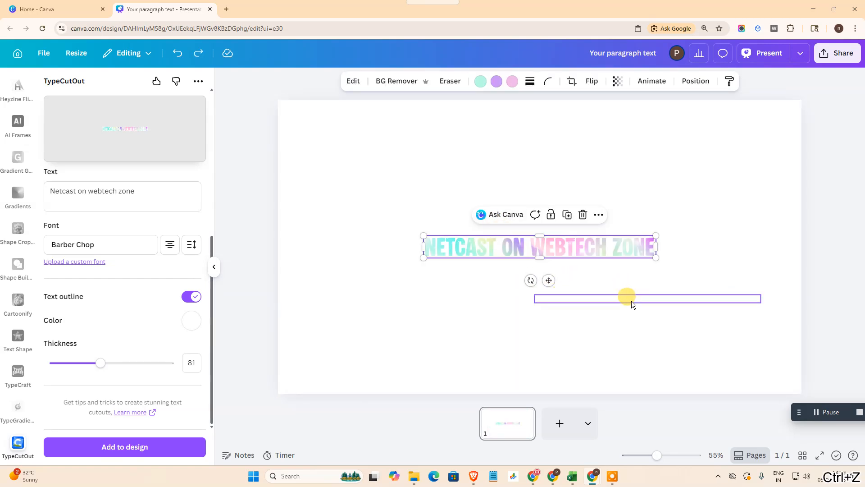
click(570, 243)
drag(571, 247, 512, 181)
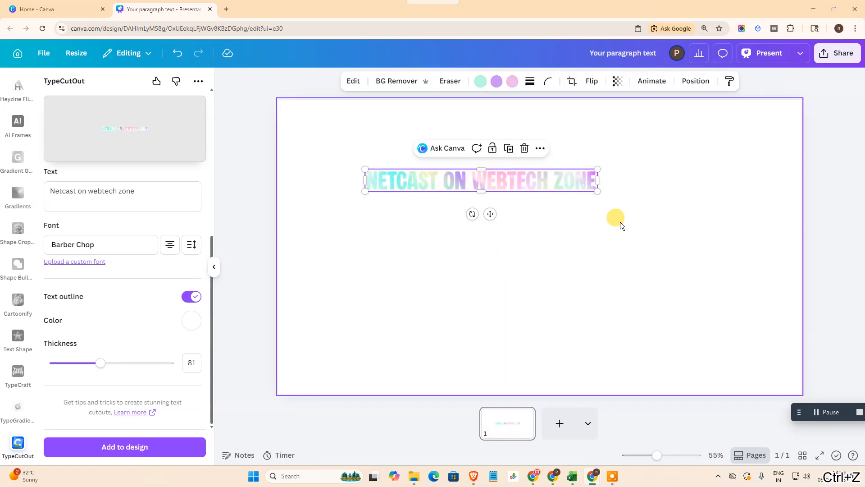
drag(598, 192, 571, 204)
Step: Apply the Watercolor Style Match to the cutout text image and enlarge it to about four fifths of the page width
click(353, 82)
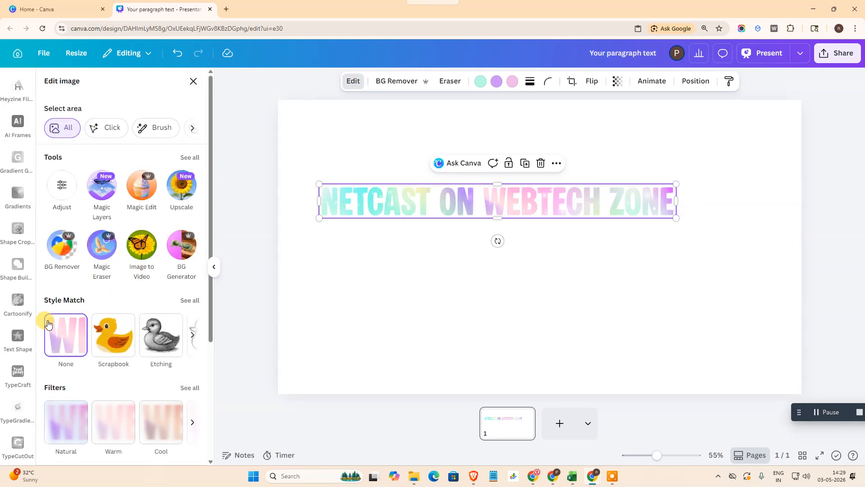
click(192, 340)
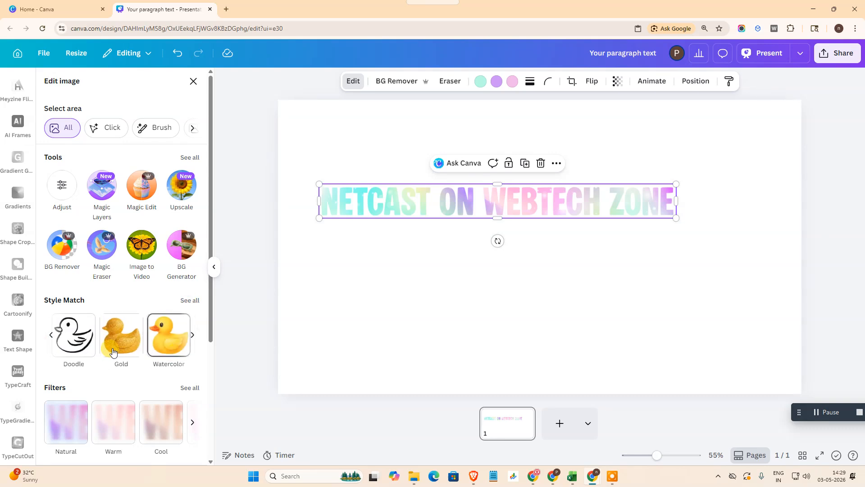
click(169, 335)
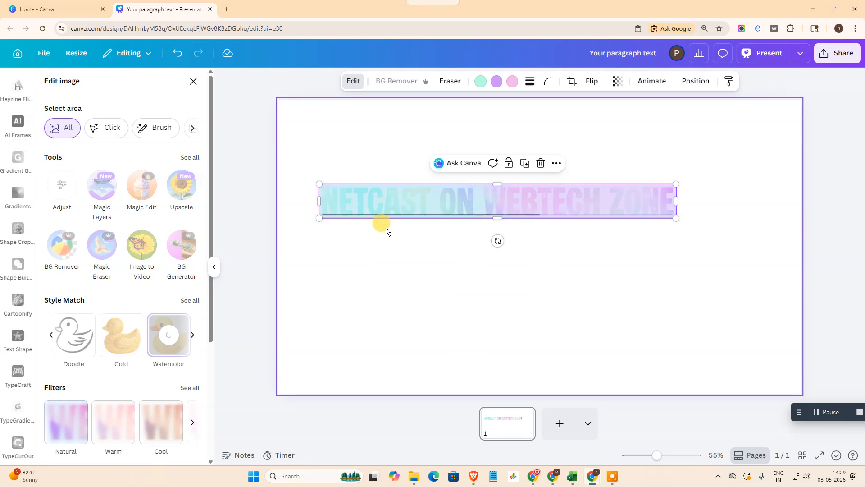
drag(388, 228, 329, 246)
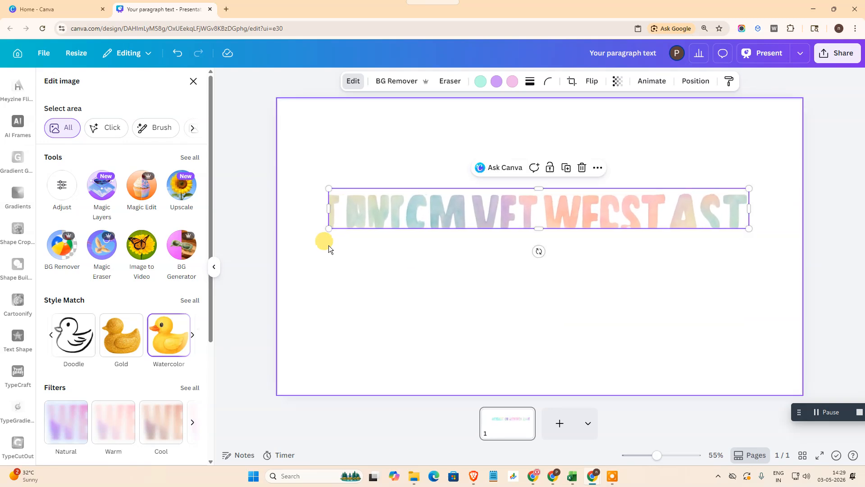